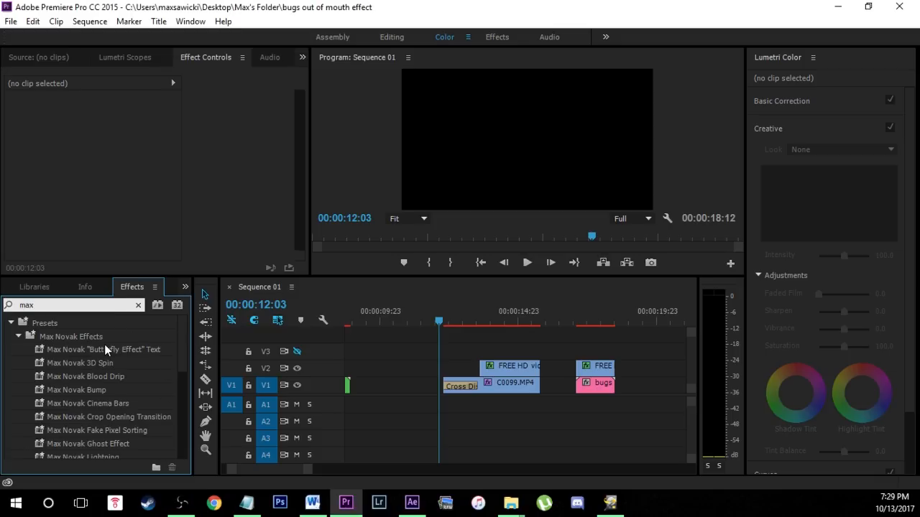
Look through the Max Novak effect presets.
{"action": "scroll", "coordinate": [106, 381], "scroll_direction": "down", "scroll_amount": 1}
{"action": "scroll", "coordinate": [107, 363], "scroll_direction": "up", "scroll_amount": 1}
{"action": "scroll", "coordinate": [116, 444], "scroll_direction": "down", "scroll_amount": 2}
{"action": "scroll", "coordinate": [116, 444], "scroll_direction": "down", "scroll_amount": 2}
{"action": "left_click", "coordinate": [114, 389]}
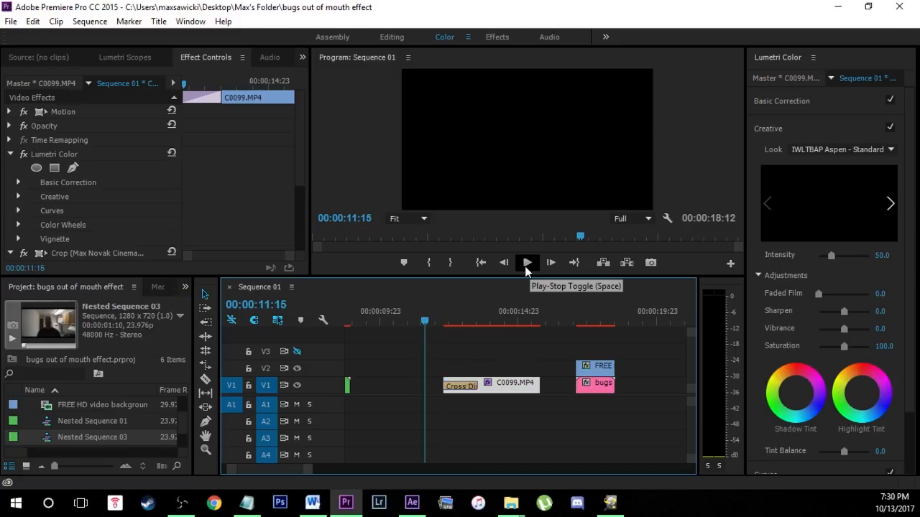
Play the C0099.MP4 clip from just before its start, stop at 00:00:13:16 and dismiss the notification.
{"action": "left_click", "coordinate": [527, 265]}
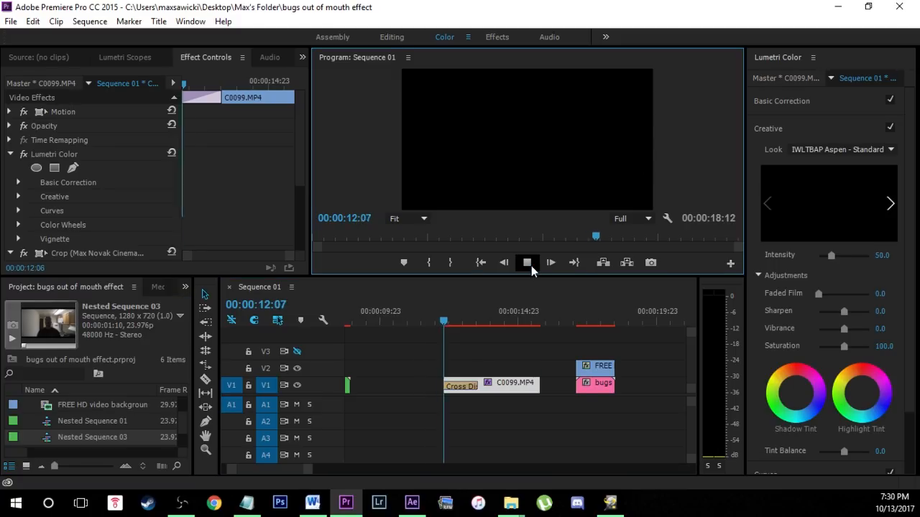
{"action": "left_click", "coordinate": [531, 266]}
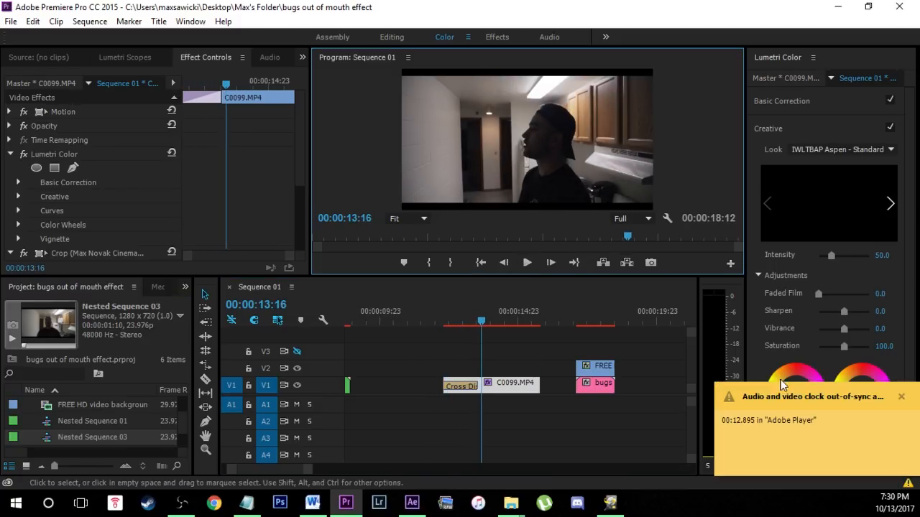
{"action": "left_click", "coordinate": [903, 397]}
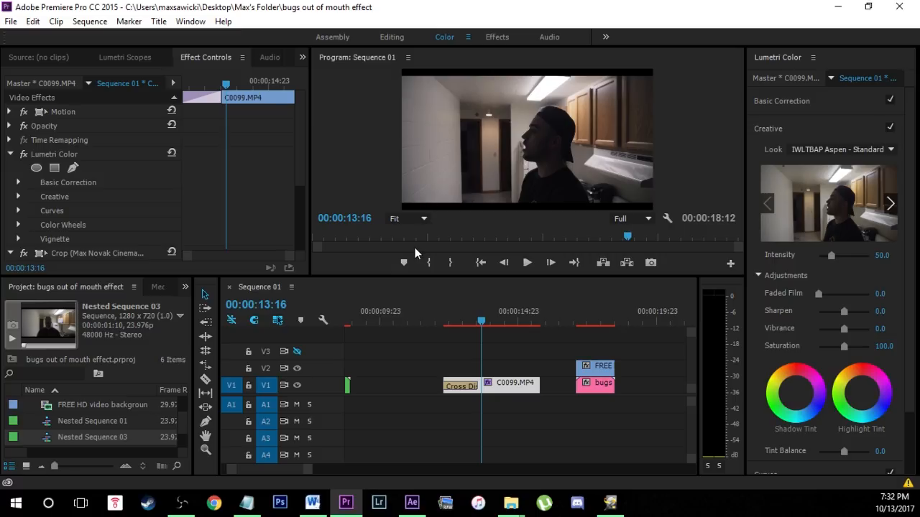
Place the locust swarm green-screen video on V3 at the start of C0099.MP4 and enable the V3 track output.
{"action": "left_click_drag", "start_coordinate": [102, 437], "coordinate": [443, 353]}
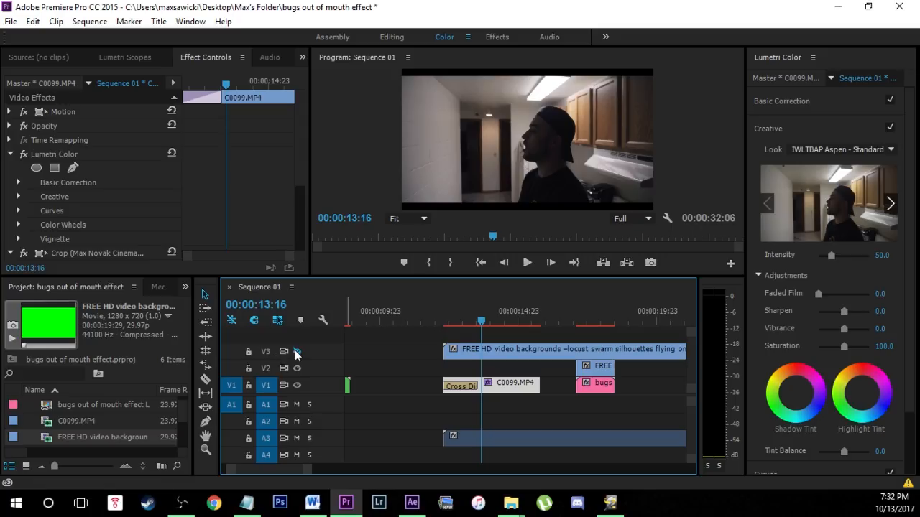
{"action": "left_click", "coordinate": [297, 352]}
Play the locust swarm footage from near its start and inspect it in the Program monitor, including enlarged.
{"action": "left_click", "coordinate": [468, 324]}
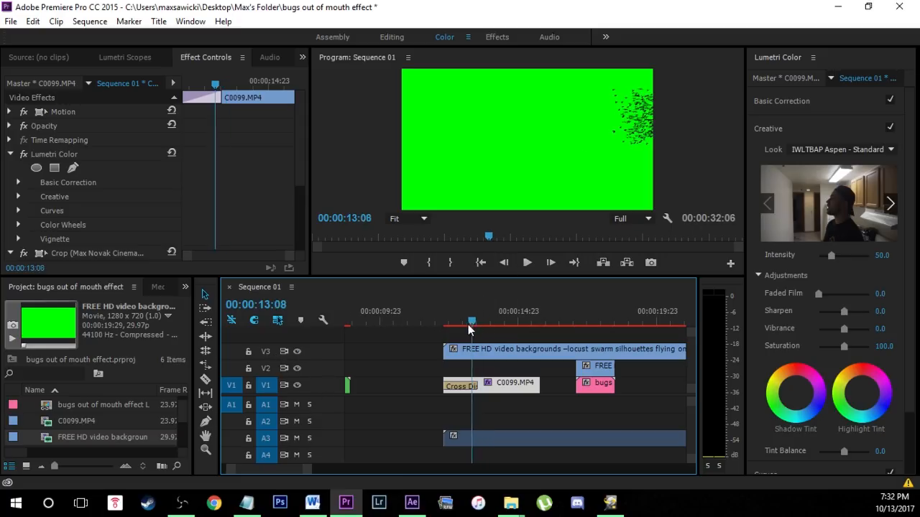
{"action": "left_click_drag", "start_coordinate": [468, 325], "coordinate": [449, 325]}
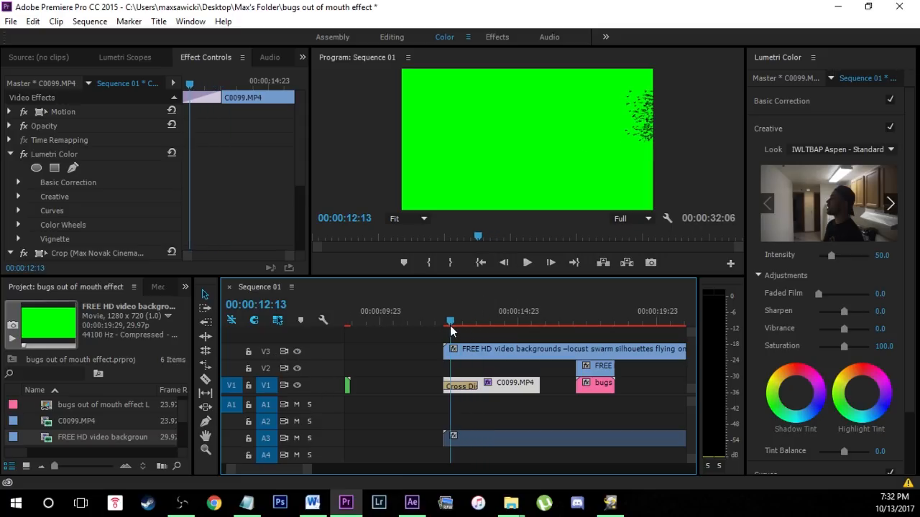
{"action": "left_click", "coordinate": [526, 263]}
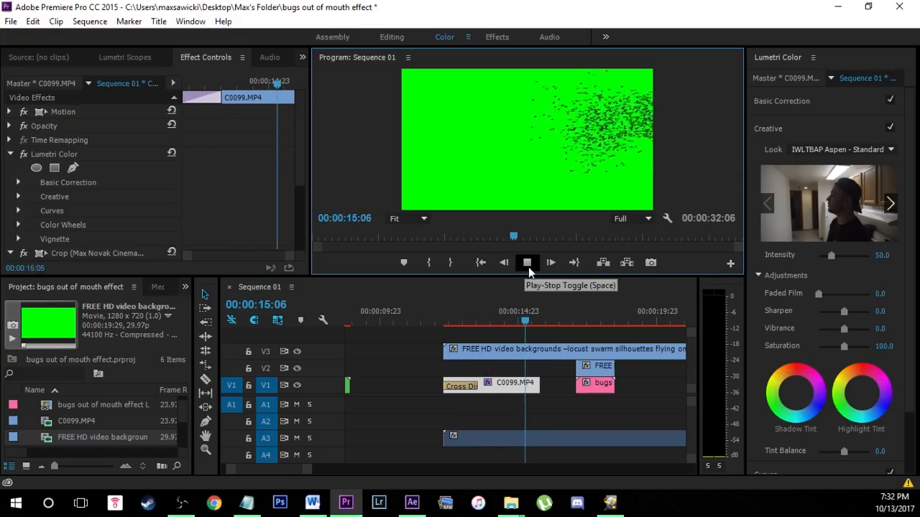
{"action": "left_click", "coordinate": [535, 139]}
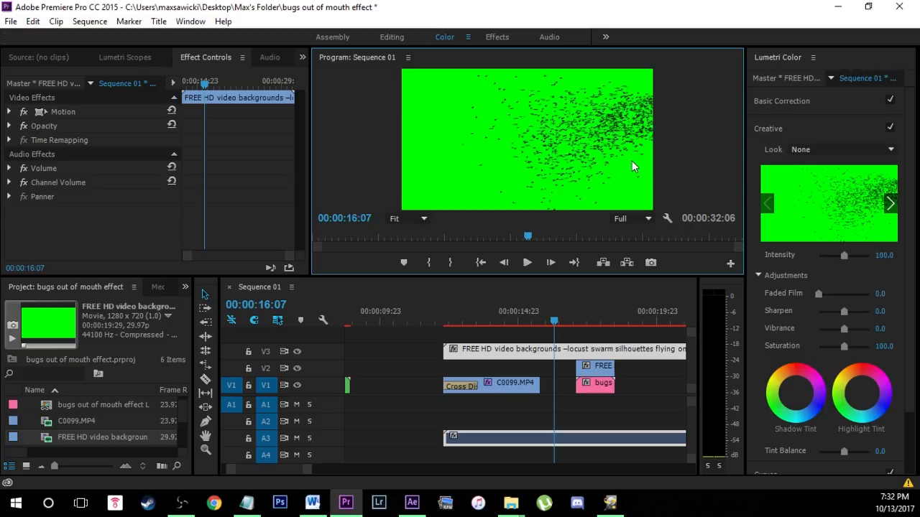
{"action": "key", "text": "grave"}
{"action": "key", "text": "grave"}
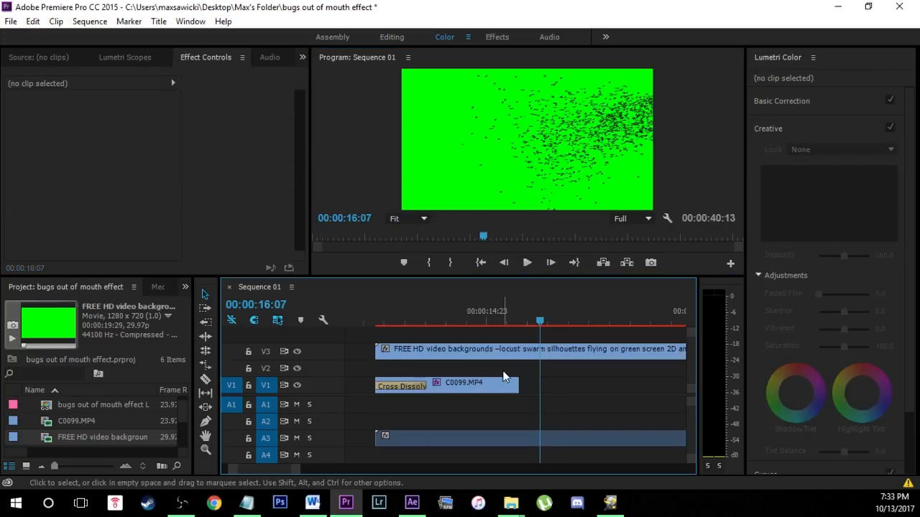
Move the playhead to 00:00:13:06, where the first bugs are visible, and save the project.
{"action": "mouse_move", "coordinate": [541, 321]}
{"action": "left_mouse_down"}
{"action": "mouse_move", "coordinate": [498, 320]}
{"action": "mouse_move", "coordinate": [554, 322]}
{"action": "left_mouse_up"}
{"action": "left_click_drag", "start_coordinate": [503, 339], "coordinate": [449, 332]}
{"action": "left_click", "coordinate": [11, 21]}
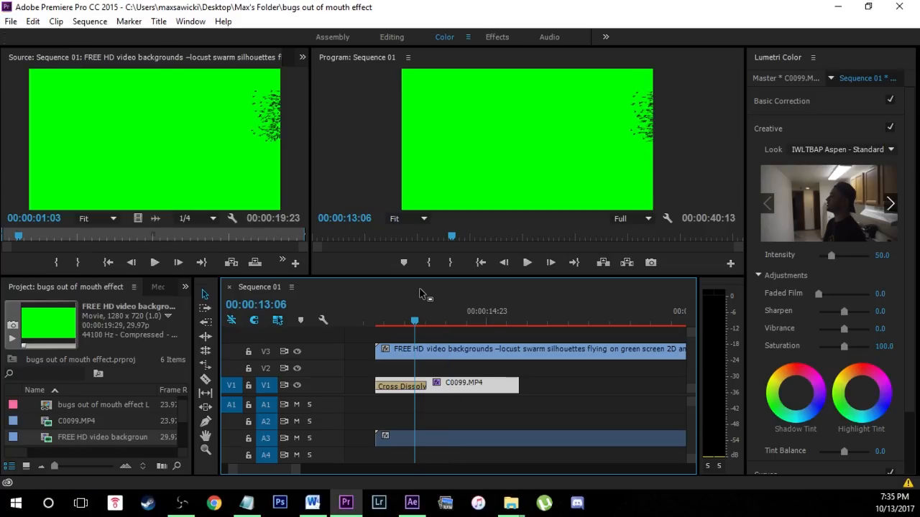
Search the effects for "ultra" and apply Ultra Key to the locust swarm clip on V3.
{"action": "left_click", "coordinate": [185, 287]}
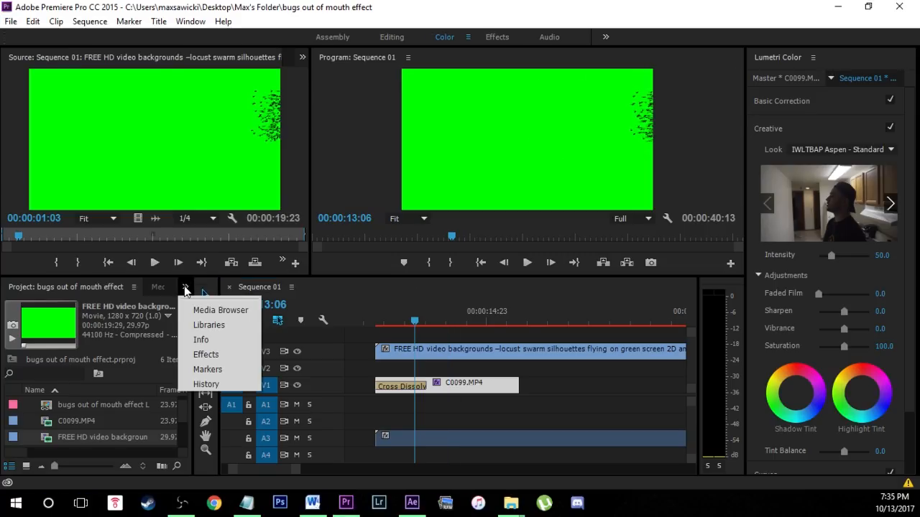
{"action": "left_click", "coordinate": [201, 354]}
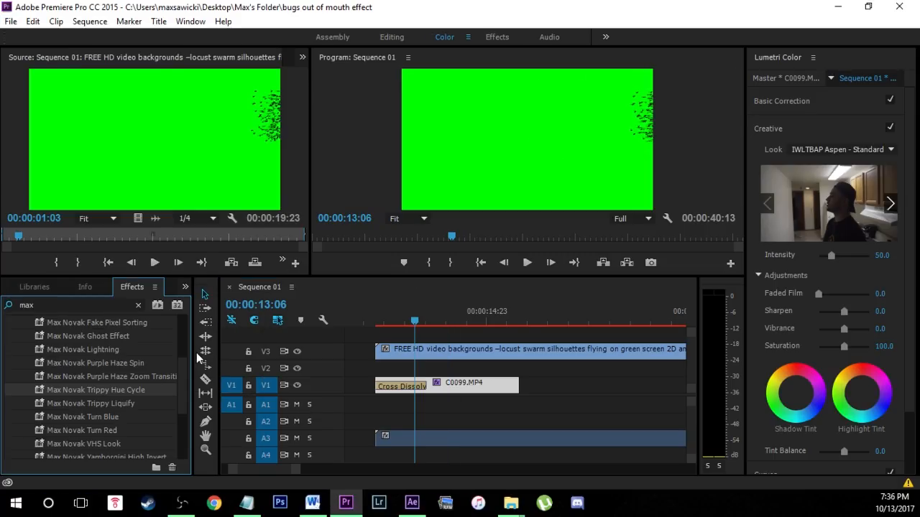
{"action": "left_click", "coordinate": [138, 304]}
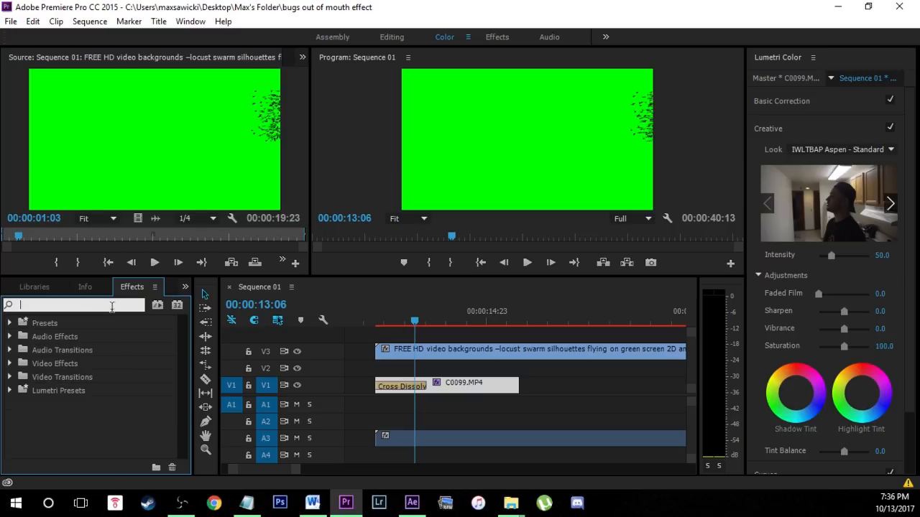
{"action": "type", "text": "ultra"}
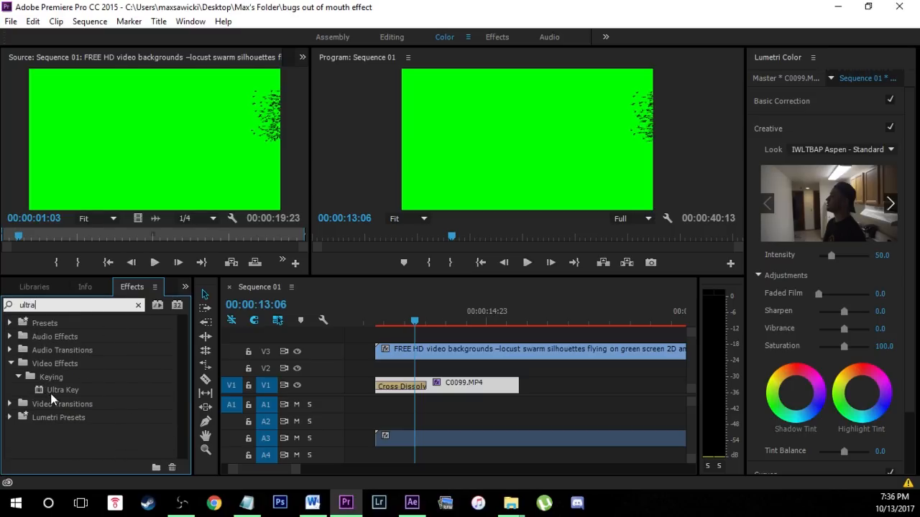
{"action": "left_click_drag", "start_coordinate": [53, 391], "coordinate": [433, 349]}
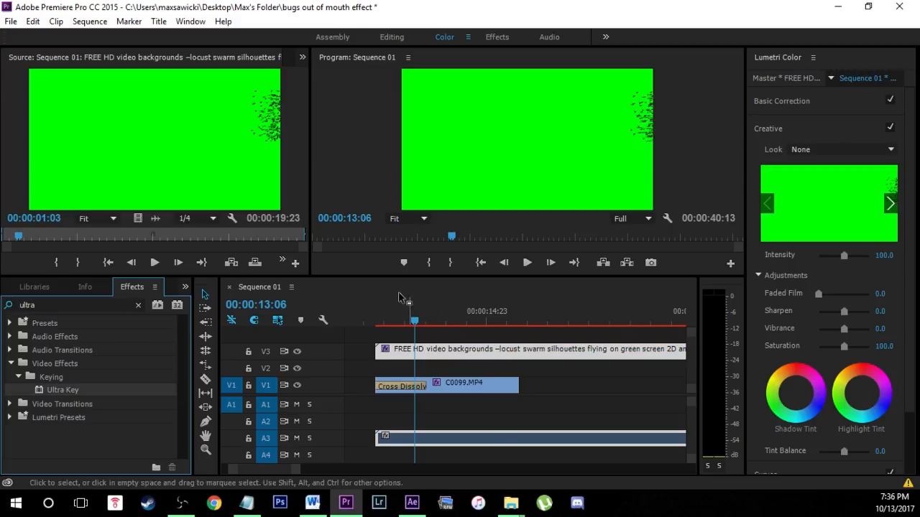
Set the Ultra Key colour by sampling the locust clip's green background, and play the keyed result.
{"action": "left_click", "coordinate": [301, 63]}
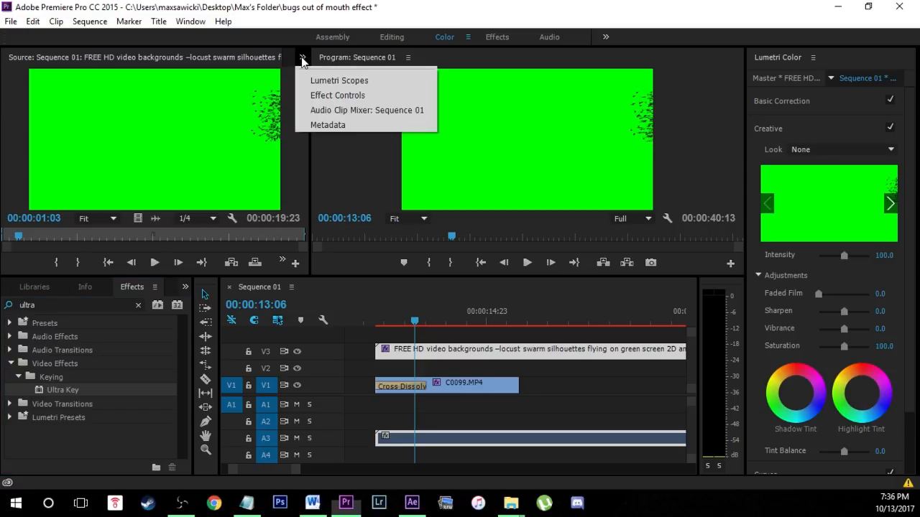
{"action": "left_click", "coordinate": [334, 97]}
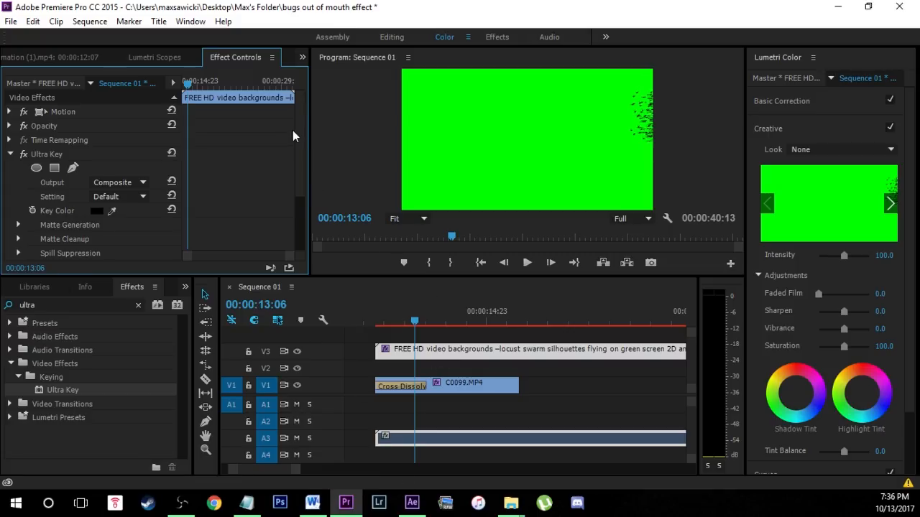
{"action": "scroll", "coordinate": [301, 144], "scroll_direction": "down", "scroll_amount": 3}
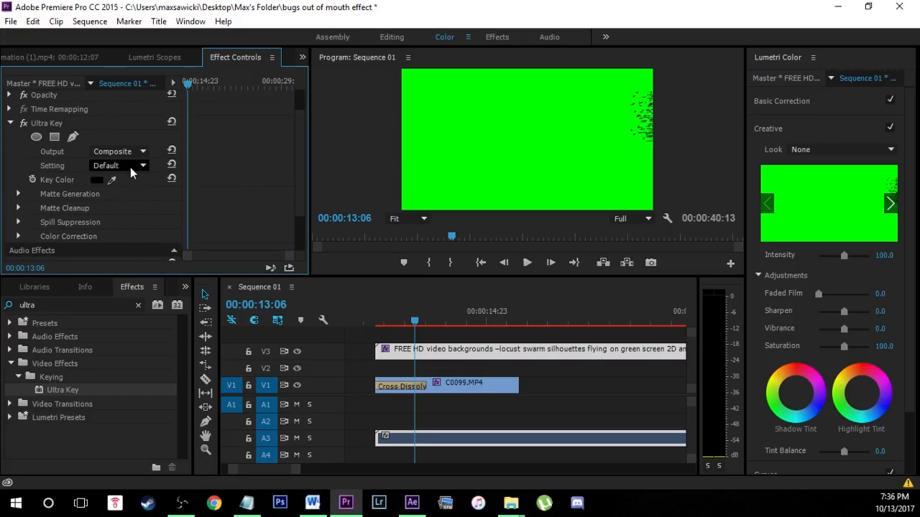
{"action": "left_click", "coordinate": [112, 180]}
{"action": "left_click", "coordinate": [477, 130]}
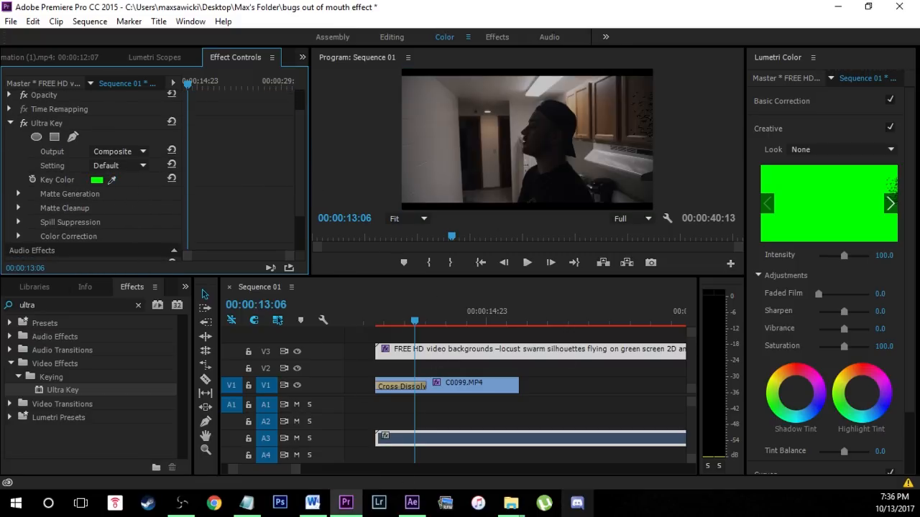
{"action": "left_click", "coordinate": [529, 265]}
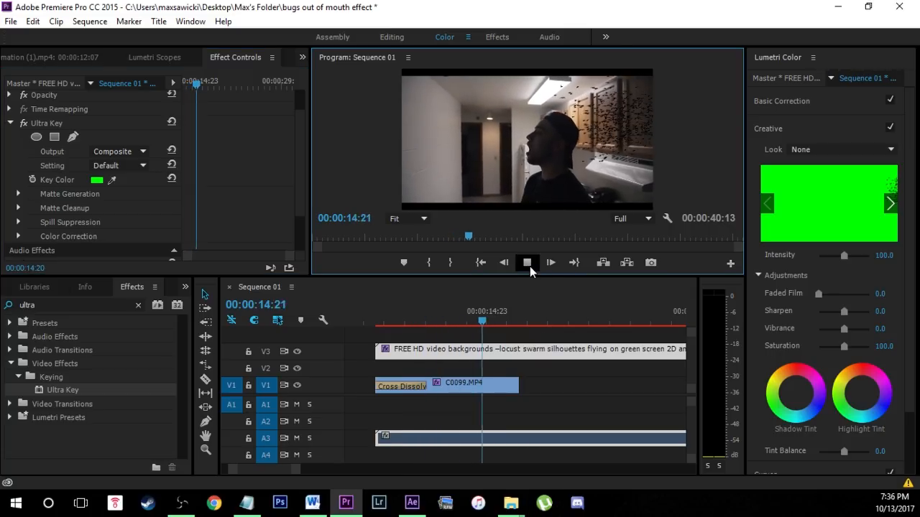
{"action": "left_click", "coordinate": [530, 266]}
Split C0099.MP4 at 00:00:13:17, where the man's mouth is open.
{"action": "left_click_drag", "start_coordinate": [487, 322], "coordinate": [431, 328]}
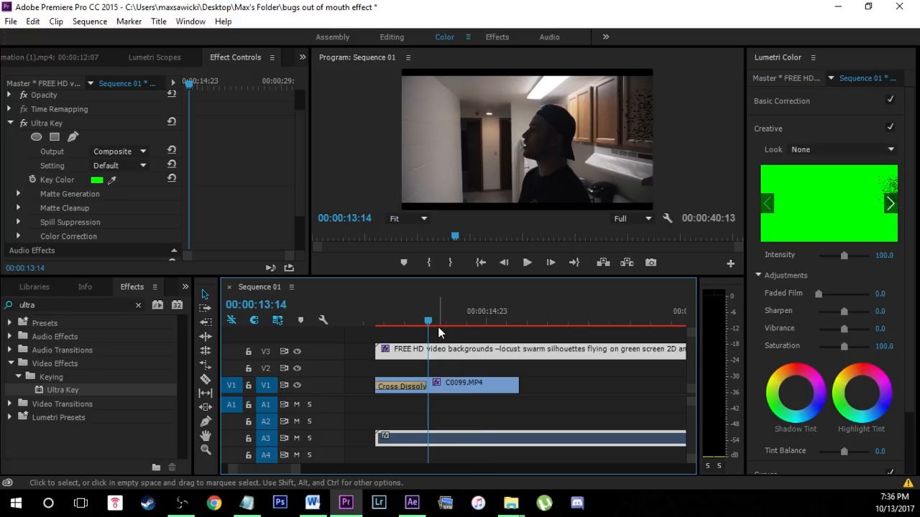
{"action": "mouse_move", "coordinate": [425, 325]}
{"action": "left_mouse_down"}
{"action": "mouse_move", "coordinate": [407, 321]}
{"action": "mouse_move", "coordinate": [443, 322]}
{"action": "mouse_move", "coordinate": [424, 325]}
{"action": "mouse_move", "coordinate": [434, 321]}
{"action": "left_mouse_up"}
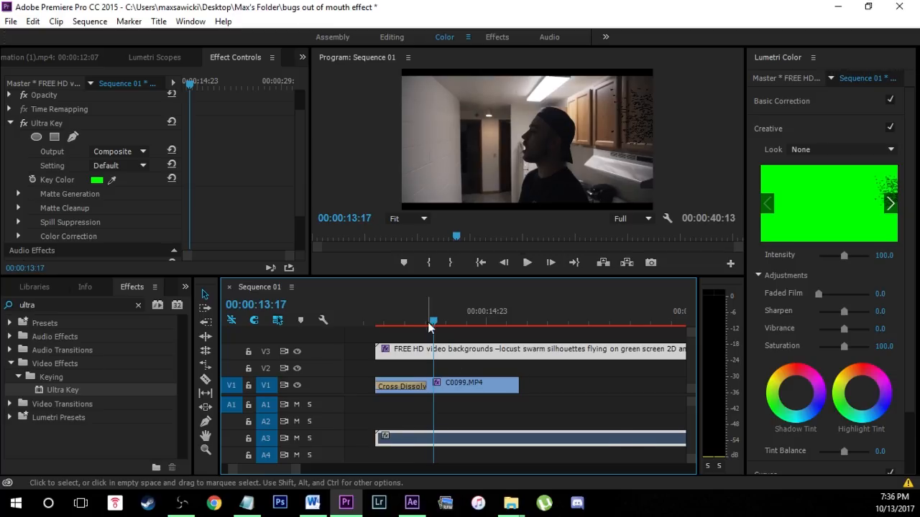
{"action": "left_click", "coordinate": [451, 385]}
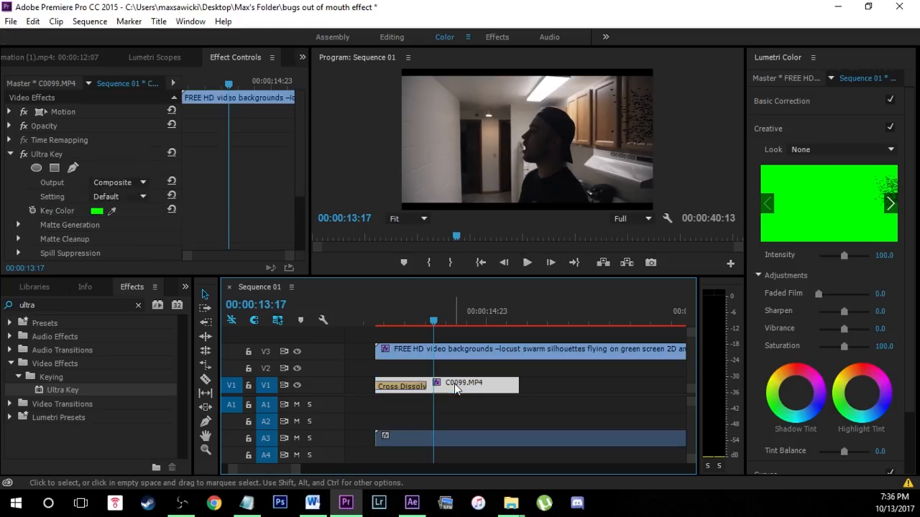
Split the locust swarm clip on V3 at 00:00:13:03 and delete the part before the cut.
{"action": "left_click", "coordinate": [455, 356]}
{"action": "left_click_drag", "start_coordinate": [433, 322], "coordinate": [409, 329]}
{"action": "key", "text": "ctrl+k"}
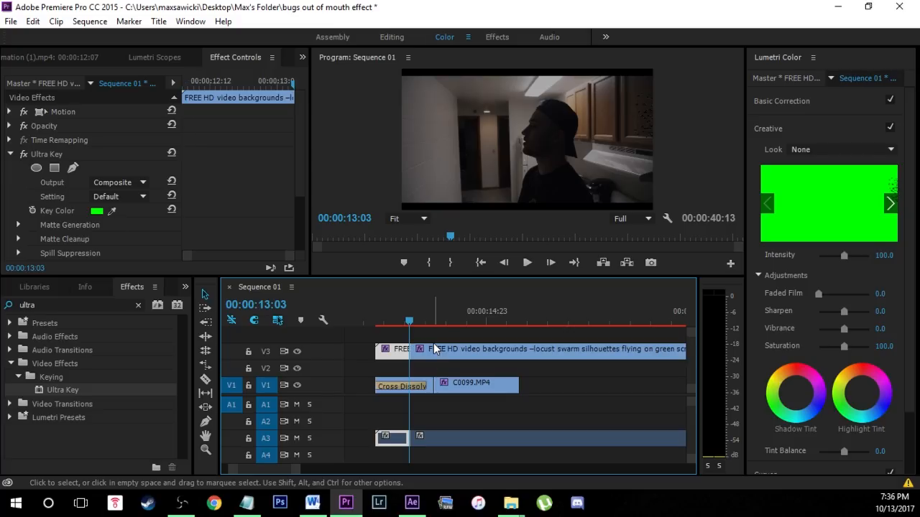
{"action": "key", "text": "Delete"}
Move the remaining locust swarm clip to start at the C0099.MP4 cut and put the playhead at 00:00:13:17.
{"action": "left_click_drag", "start_coordinate": [447, 355], "coordinate": [470, 352]}
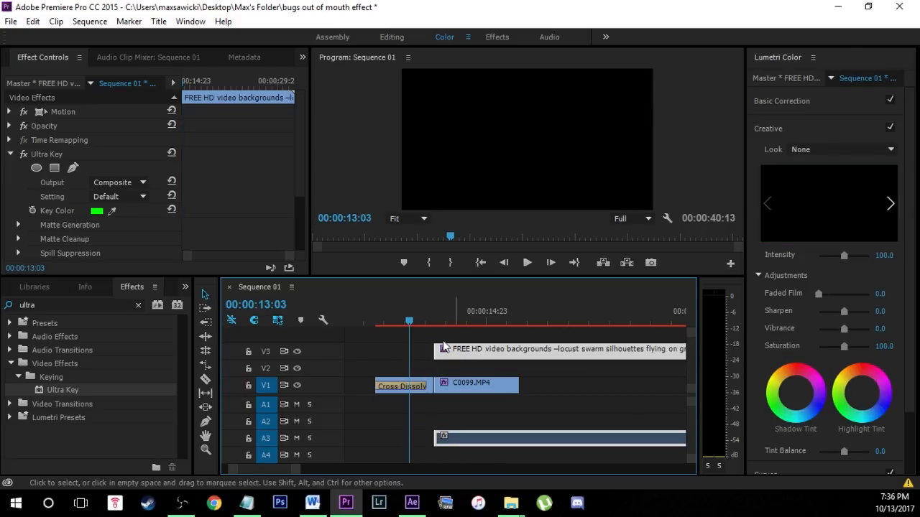
{"action": "left_click_drag", "start_coordinate": [414, 326], "coordinate": [434, 327]}
{"action": "left_click", "coordinate": [454, 350]}
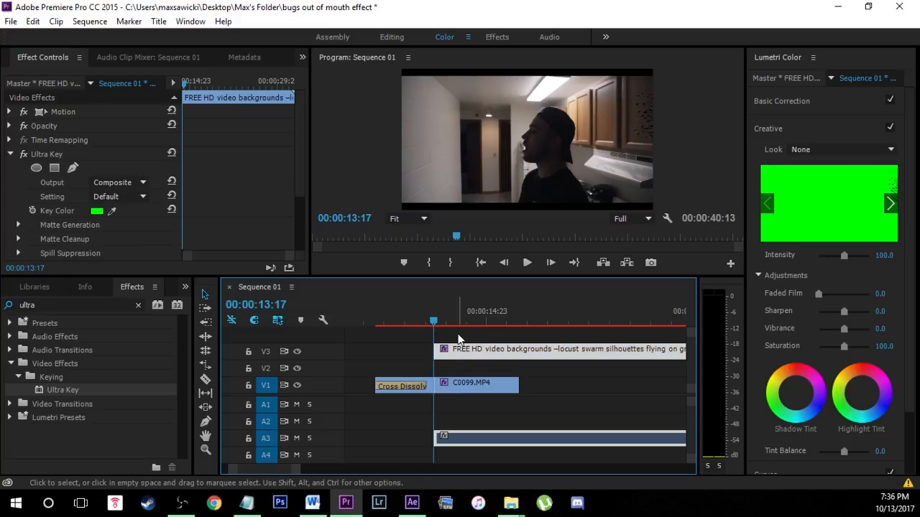
{"action": "left_click", "coordinate": [572, 387]}
Shrink the locust swarm clip to about half size with its Motion frame and move its right edge onto the man's face.
{"action": "left_click", "coordinate": [459, 353]}
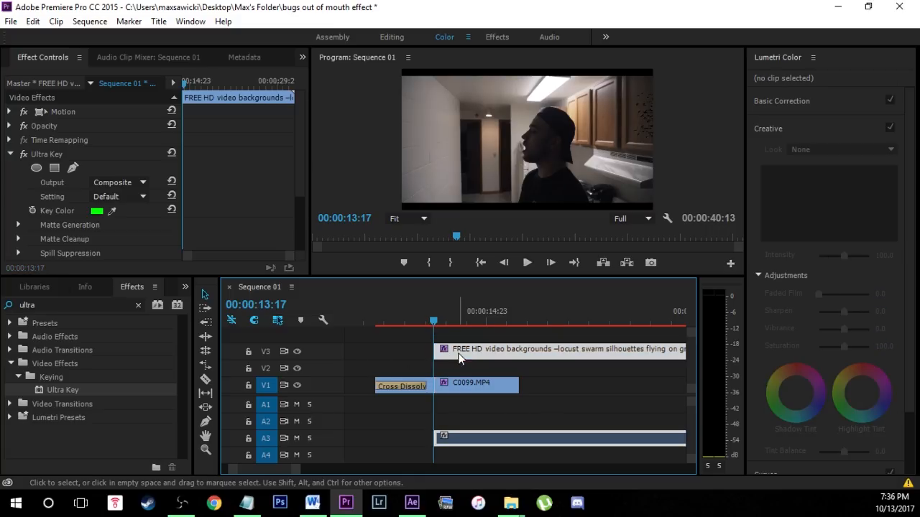
{"action": "left_click", "coordinate": [37, 110]}
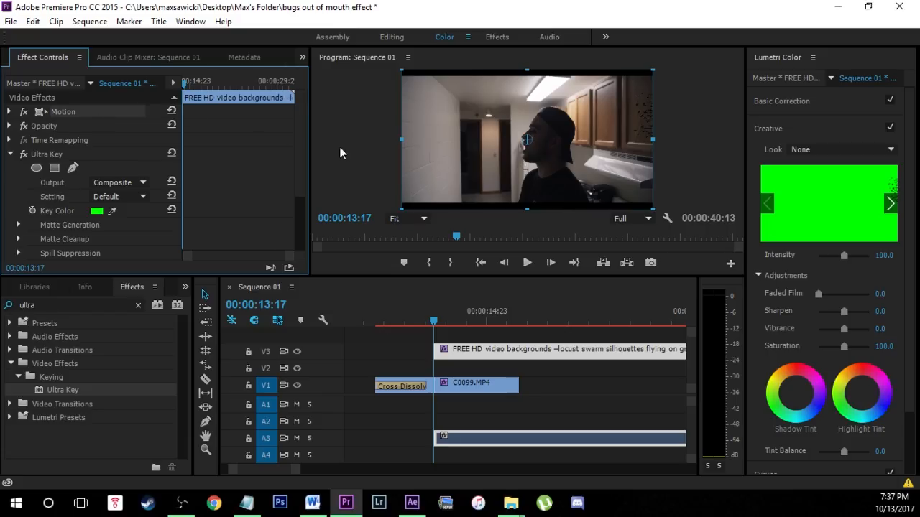
{"action": "left_click", "coordinate": [10, 112]}
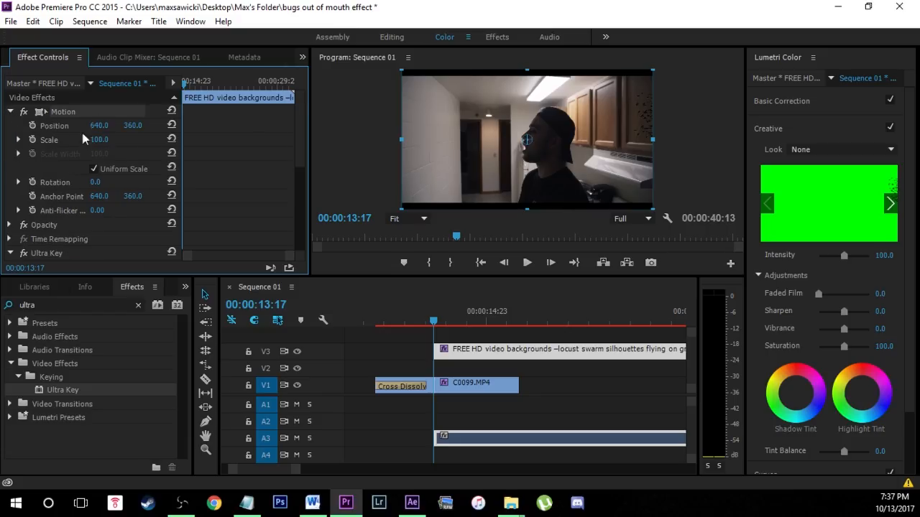
{"action": "left_click", "coordinate": [9, 111]}
{"action": "left_click", "coordinate": [520, 169]}
{"action": "left_click_drag", "start_coordinate": [520, 168], "coordinate": [337, 184]}
{"action": "left_click_drag", "start_coordinate": [504, 91], "coordinate": [464, 125]}
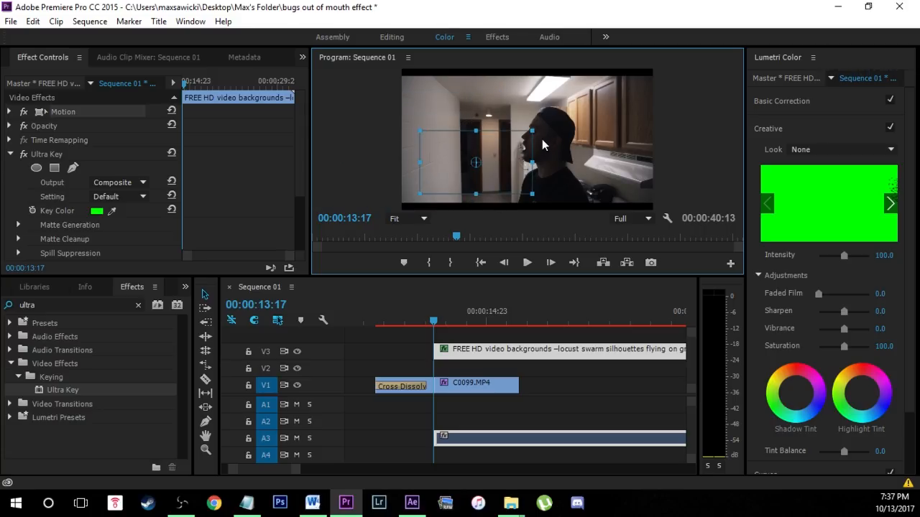
Enlarge the locust swarm frame slightly and reposition it so the bugs sit at the man's open mouth.
{"action": "left_click_drag", "start_coordinate": [535, 129], "coordinate": [542, 123]}
{"action": "left_click_drag", "start_coordinate": [525, 160], "coordinate": [504, 164]}
{"action": "left_click_drag", "start_coordinate": [535, 130], "coordinate": [544, 125]}
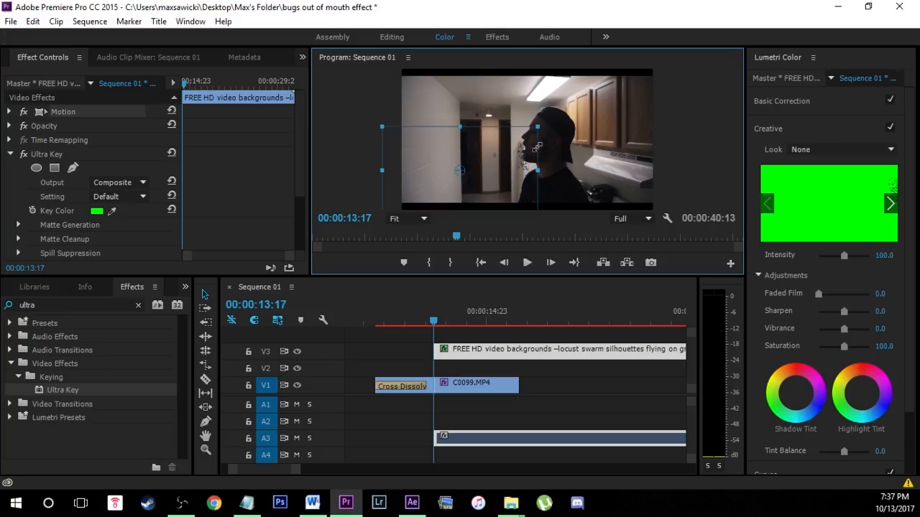
{"action": "left_click_drag", "start_coordinate": [521, 169], "coordinate": [506, 164]}
{"action": "left_click_drag", "start_coordinate": [504, 165], "coordinate": [508, 167]}
Deselect the locust clip and check the bugs' placement at the mouth in an enlarged preview.
{"action": "left_click", "coordinate": [565, 391]}
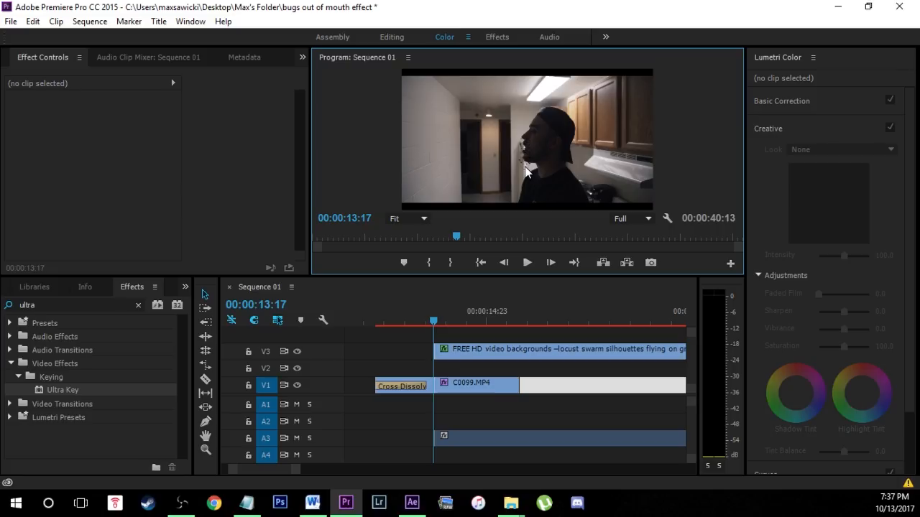
{"action": "key", "text": "grave"}
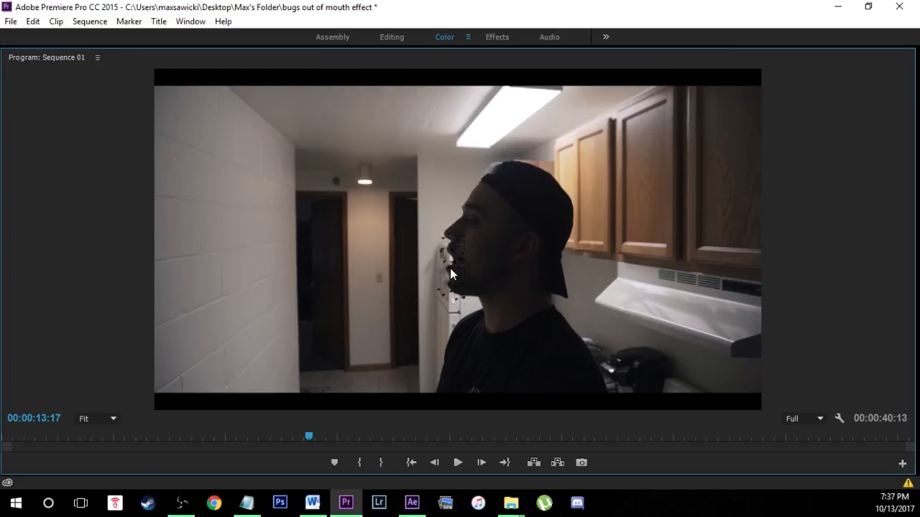
{"action": "key", "text": "grave"}
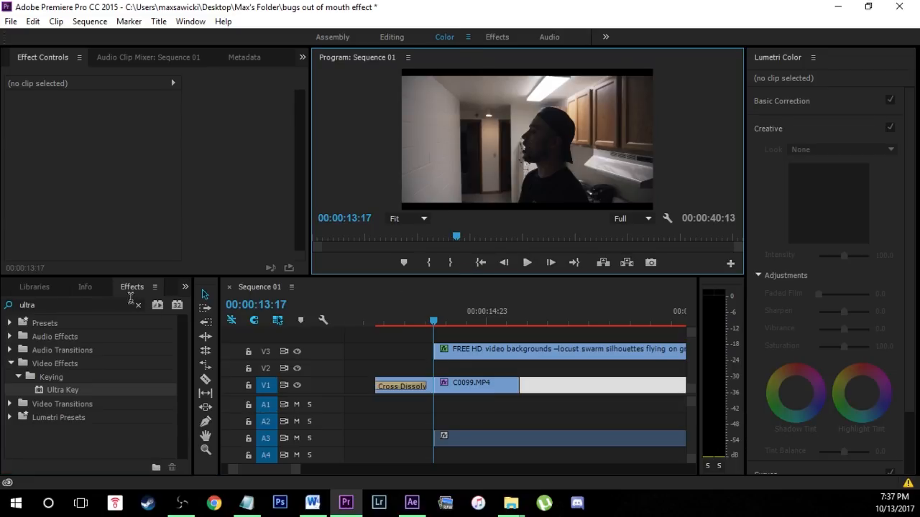
Find the Crop video effect and apply it to the locust swarm clip on V3.
{"action": "left_click", "coordinate": [141, 306]}
{"action": "left_click", "coordinate": [123, 305]}
{"action": "type", "text": "cri"}
{"action": "key", "text": "BackSpace"}
{"action": "type", "text": "op"}
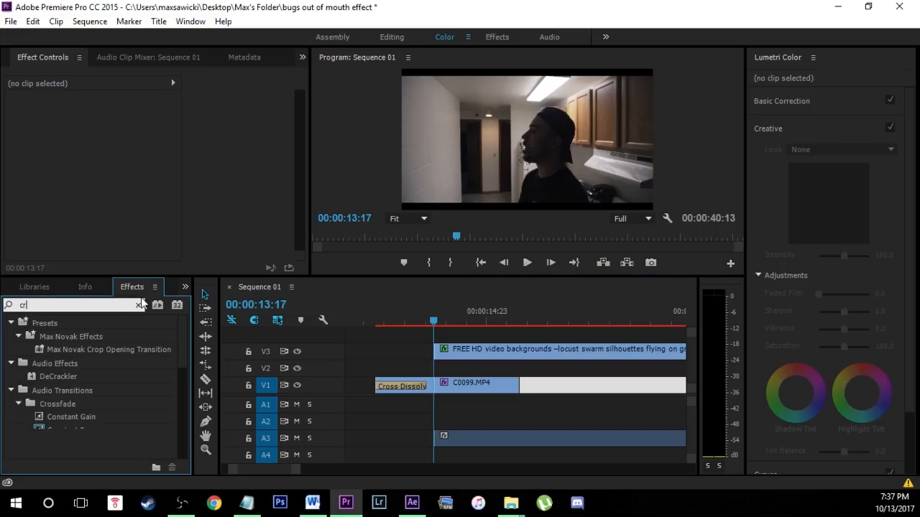
{"action": "left_click", "coordinate": [56, 416]}
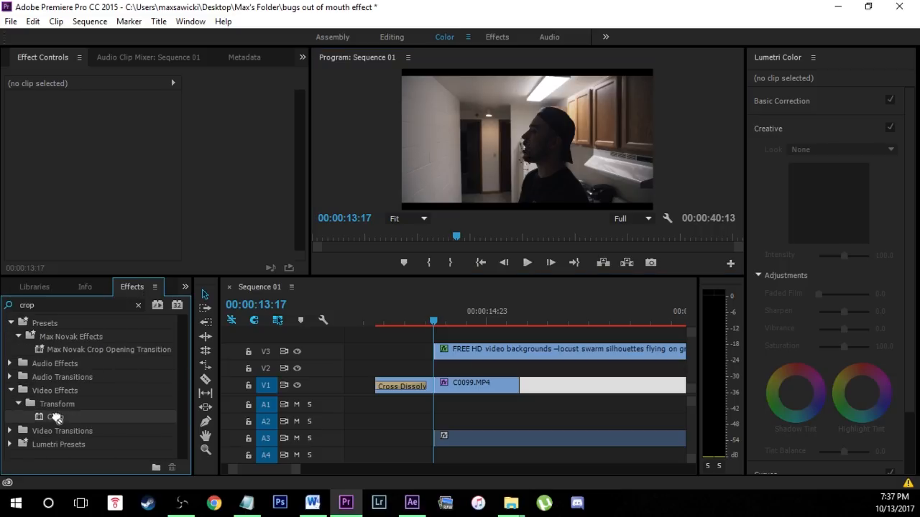
{"action": "left_click", "coordinate": [443, 357]}
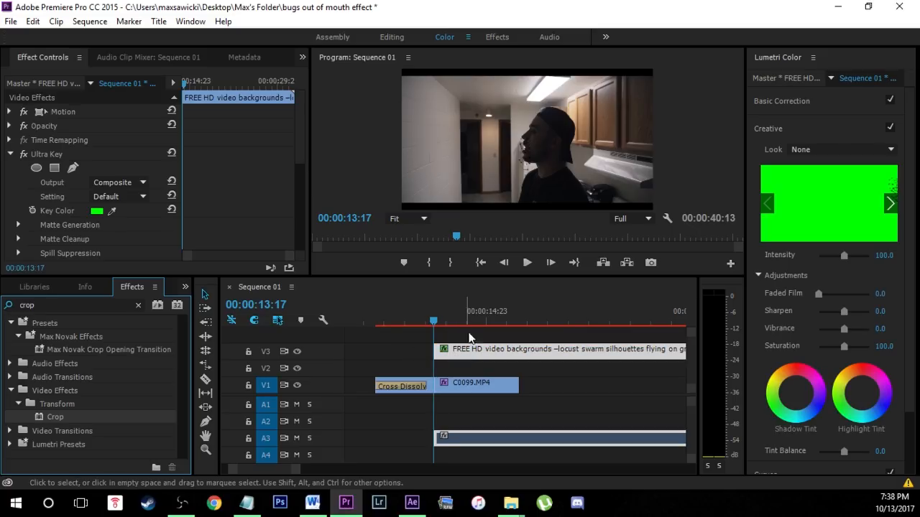
Add a free-draw pen mask to the locust clip's Crop effect.
{"action": "left_click", "coordinate": [46, 57]}
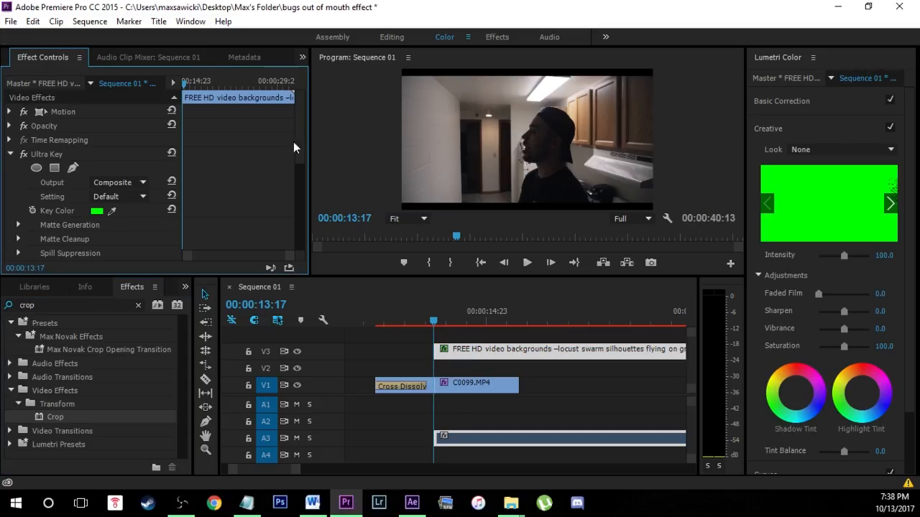
{"action": "scroll", "coordinate": [294, 151], "scroll_direction": "down", "scroll_amount": 8}
{"action": "scroll", "coordinate": [294, 232], "scroll_direction": "up", "scroll_amount": 4}
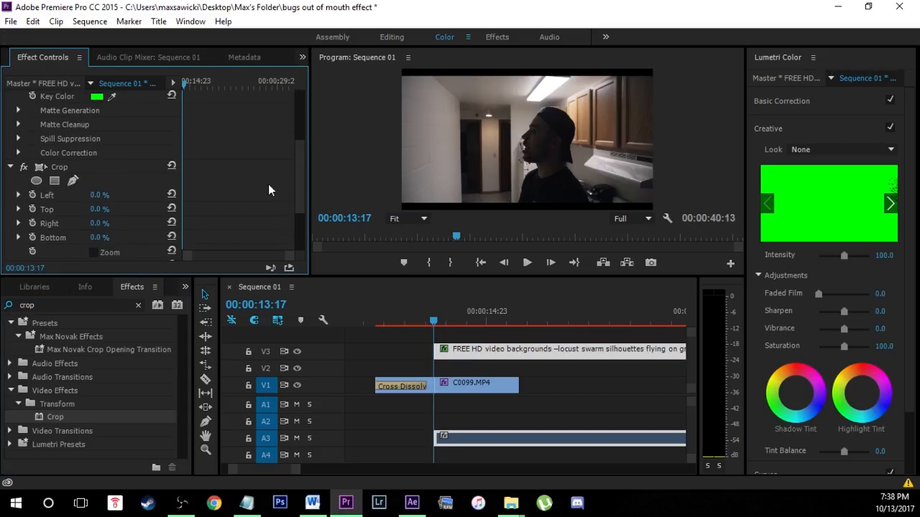
{"action": "left_click", "coordinate": [68, 182]}
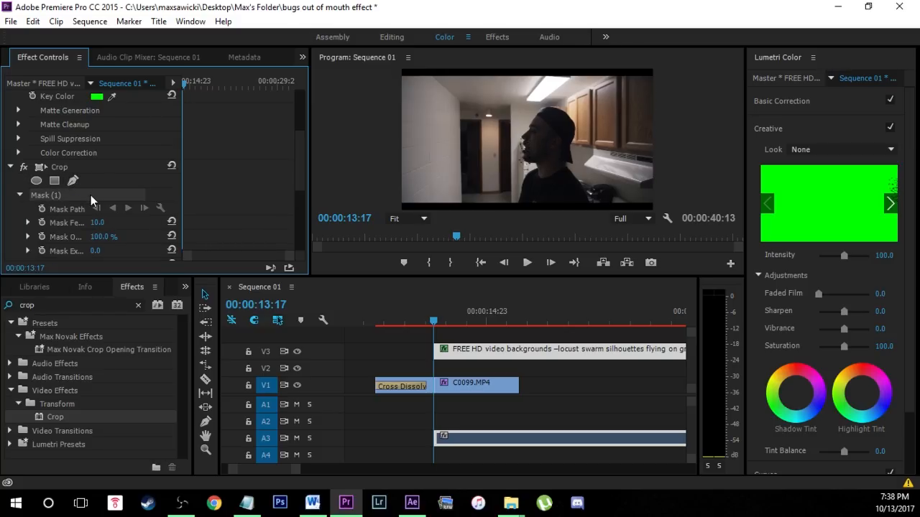
{"action": "scroll", "coordinate": [300, 181], "scroll_direction": "down", "scroll_amount": 2}
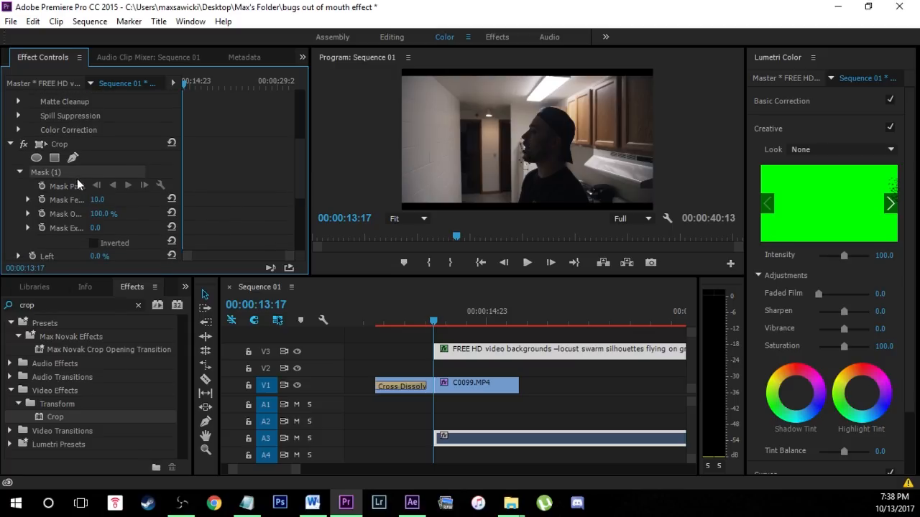
Place the first three Crop mask points along the man's open mouth and undo any stray point.
{"action": "left_click", "coordinate": [522, 154]}
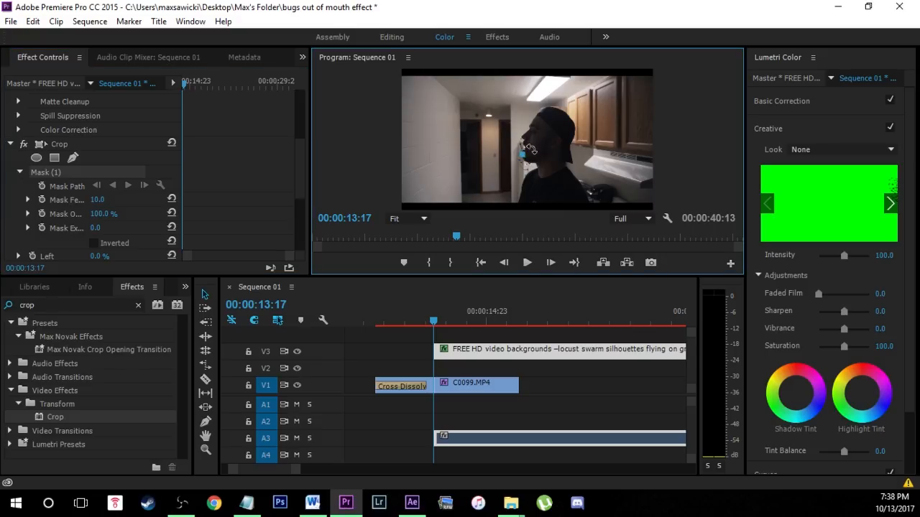
{"action": "left_click", "coordinate": [543, 140]}
{"action": "left_click", "coordinate": [528, 152]}
{"action": "left_click", "coordinate": [557, 117]}
{"action": "key", "text": "ctrl+z"}
{"action": "left_click", "coordinate": [530, 138]}
{"action": "left_click_drag", "start_coordinate": [525, 139], "coordinate": [522, 135]}
{"action": "left_click", "coordinate": [360, 172]}
{"action": "key", "text": "grave"}
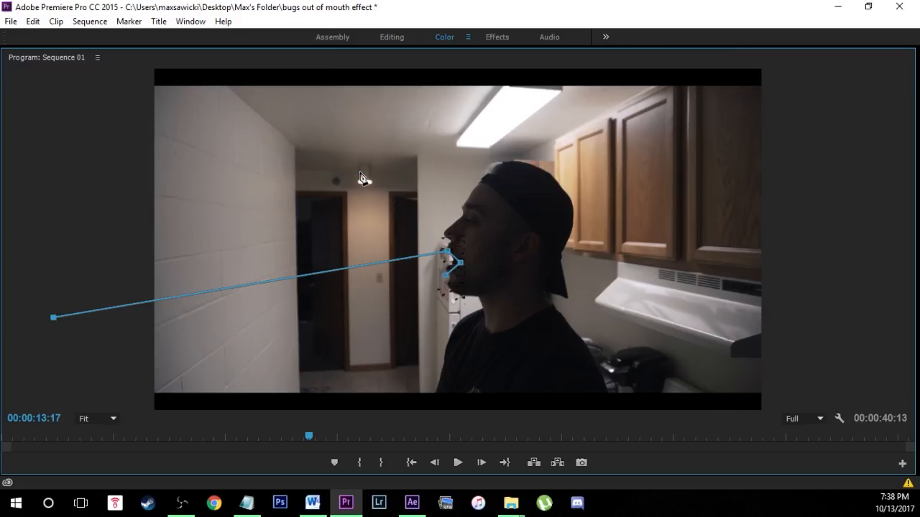
{"action": "key", "text": "ctrl+z"}
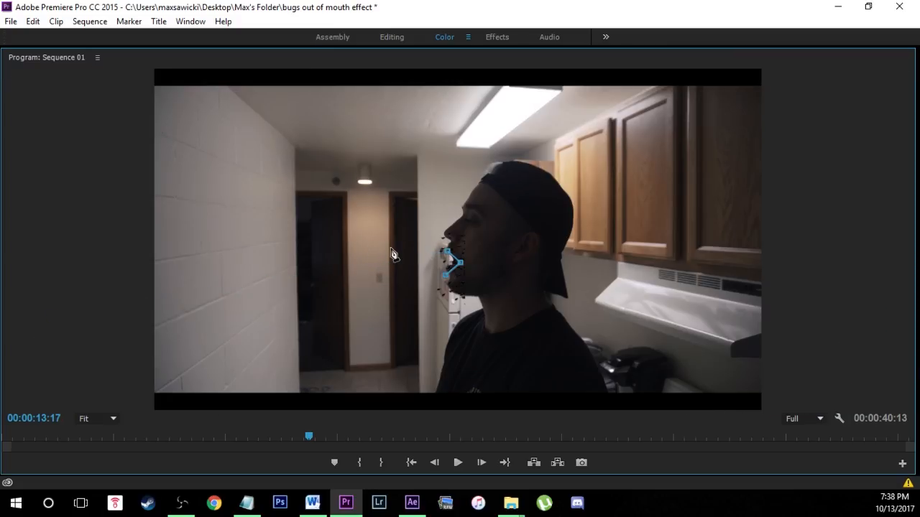
Extend the mask outline from the mouth across the hallway doors and back beneath, closing it at the lower lip.
{"action": "left_click", "coordinate": [355, 246]}
{"action": "left_click_drag", "start_coordinate": [355, 246], "coordinate": [342, 245]}
{"action": "left_click_drag", "start_coordinate": [319, 259], "coordinate": [330, 281]}
{"action": "left_click", "coordinate": [363, 282]}
{"action": "left_click", "coordinate": [394, 280]}
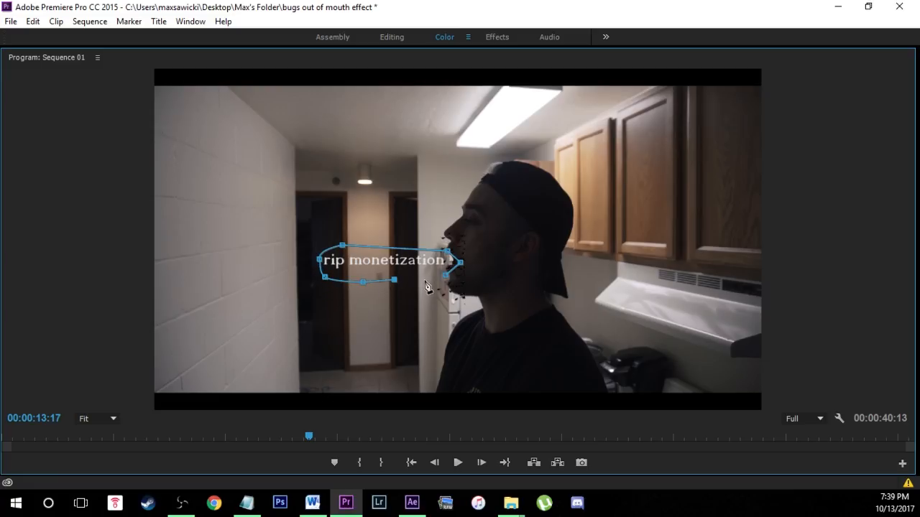
{"action": "left_click", "coordinate": [424, 279]}
{"action": "left_click", "coordinate": [446, 279]}
{"action": "key", "text": "grave"}
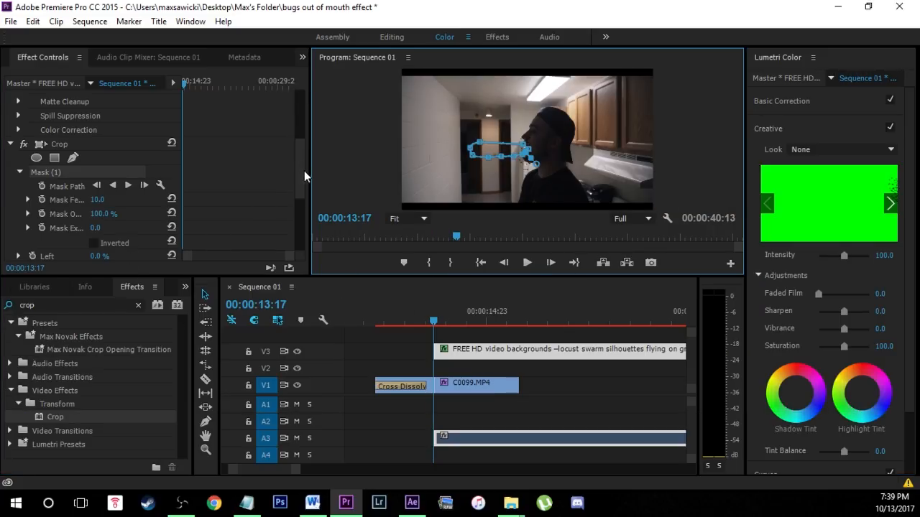
Invert the Crop effect's mask and set its Left crop to 100 %.
{"action": "left_click_drag", "start_coordinate": [304, 170], "coordinate": [303, 190]}
{"action": "left_click", "coordinate": [94, 185]}
{"action": "left_click_drag", "start_coordinate": [99, 199], "coordinate": [374, 322]}
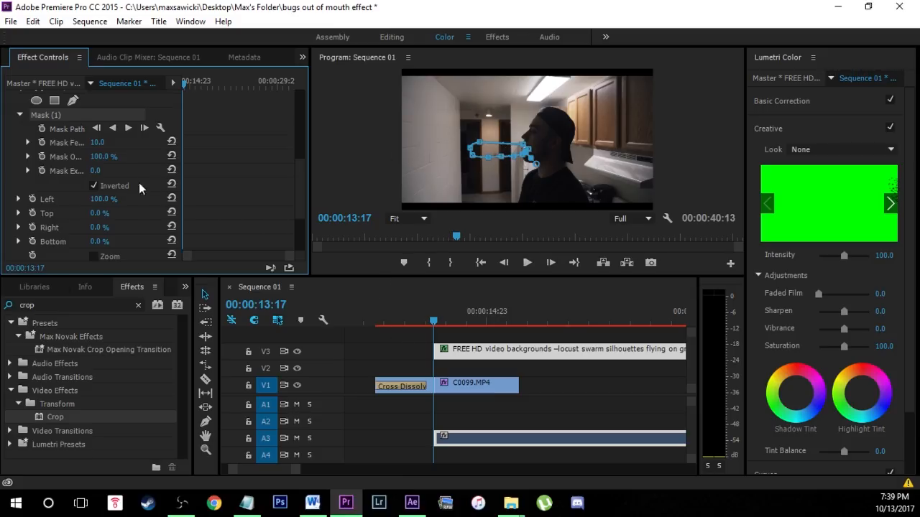
{"action": "left_click", "coordinate": [95, 186]}
Nudge the whole Crop mask slightly up and away from the face, and adjust its mouth-end points to the lips.
{"action": "left_click", "coordinate": [559, 189]}
{"action": "key", "text": "grave"}
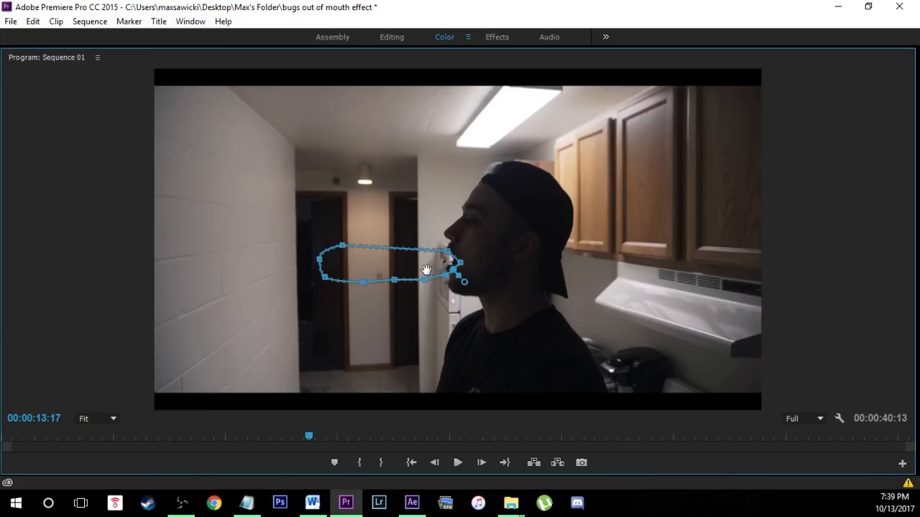
{"action": "left_click_drag", "start_coordinate": [426, 269], "coordinate": [424, 266]}
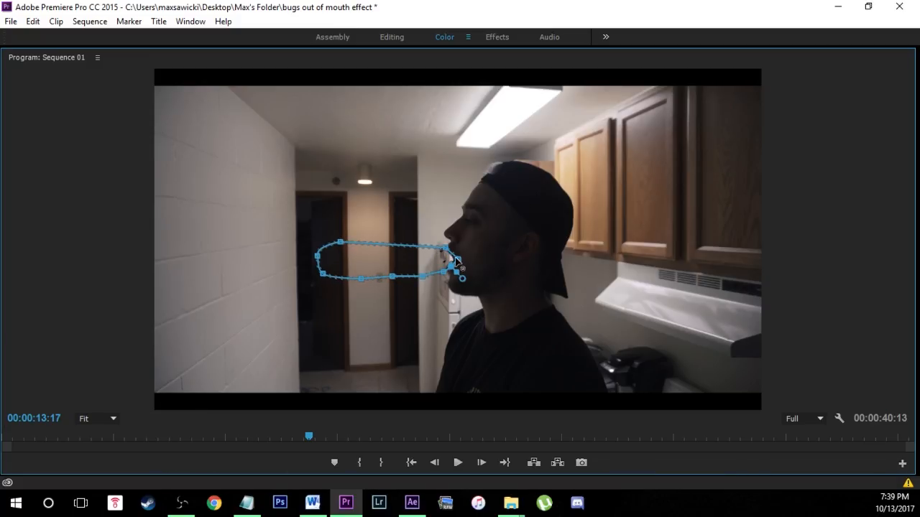
{"action": "left_click_drag", "start_coordinate": [448, 249], "coordinate": [447, 241]}
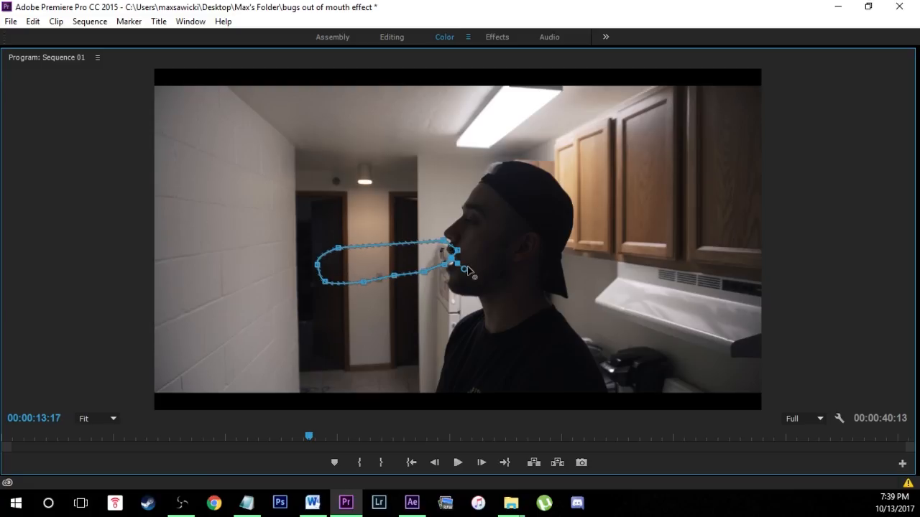
{"action": "key", "text": "ctrl+z"}
{"action": "left_click_drag", "start_coordinate": [446, 248], "coordinate": [447, 251]}
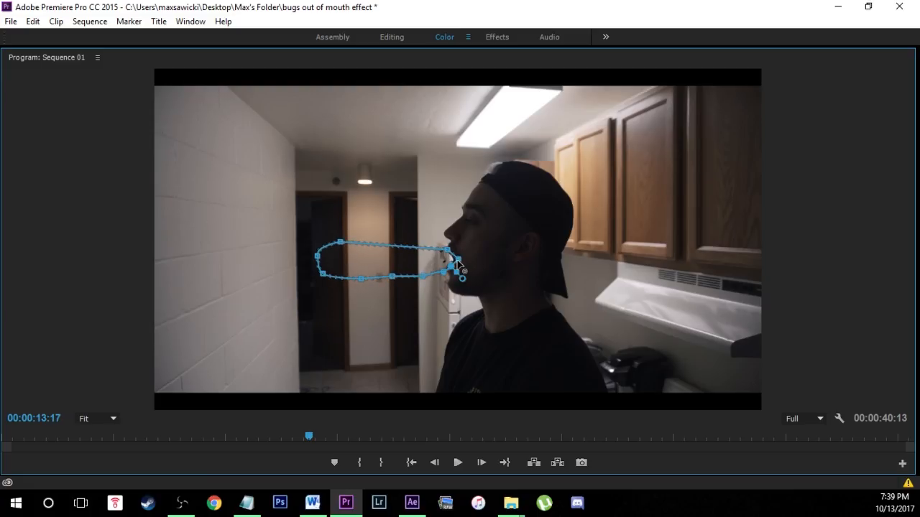
{"action": "mouse_move", "coordinate": [457, 260]}
{"action": "left_mouse_down"}
{"action": "mouse_move", "coordinate": [448, 274]}
{"action": "mouse_move", "coordinate": [453, 250]}
{"action": "left_mouse_up"}
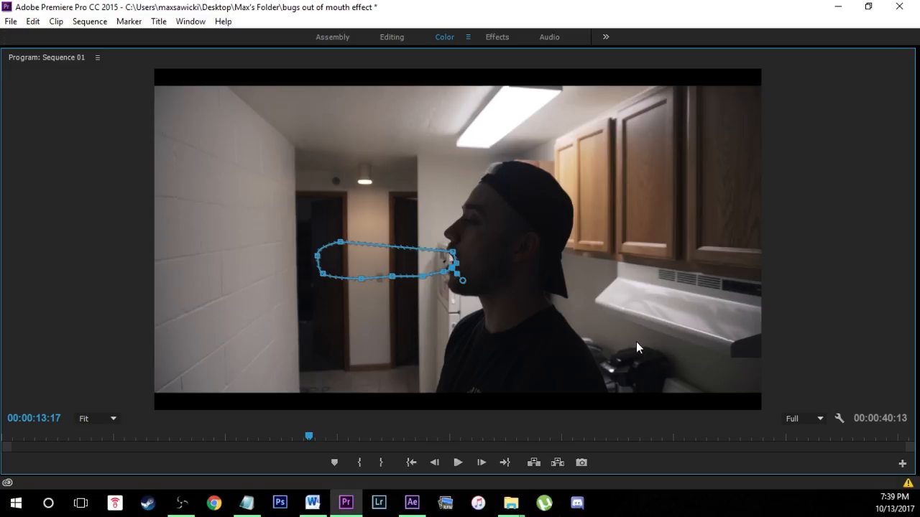
Deselect the locust clip and compare the masked bugs at the mouth in normal and enlarged previews.
{"action": "key", "text": "grave"}
{"action": "left_click", "coordinate": [560, 380]}
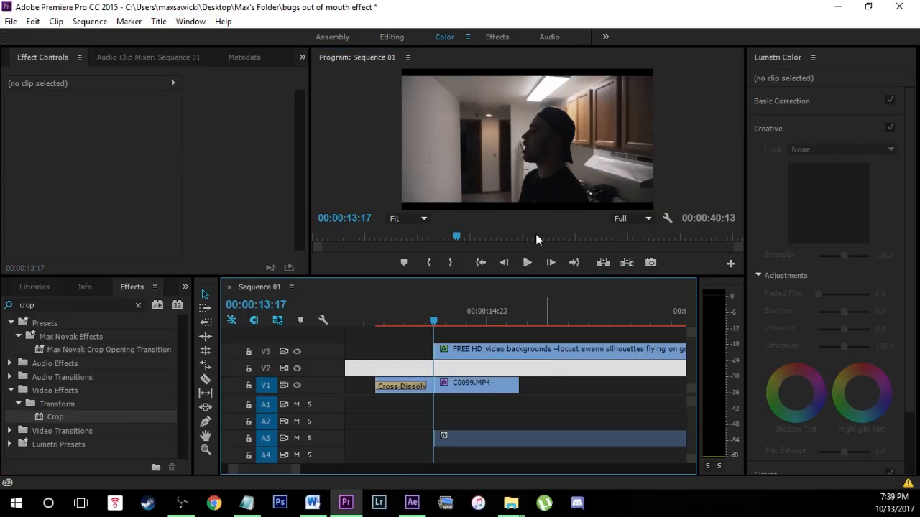
{"action": "key", "text": "grave"}
{"action": "key", "text": "grave"}
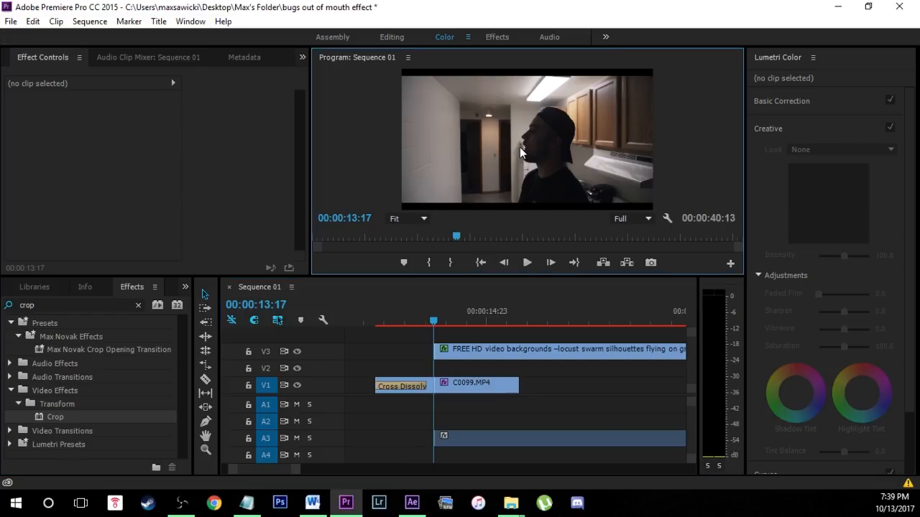
{"action": "key", "text": "grave"}
Reselect the locust clip's Crop mask and fine-tune its mouth-end points to follow the man's lips.
{"action": "key", "text": "grave"}
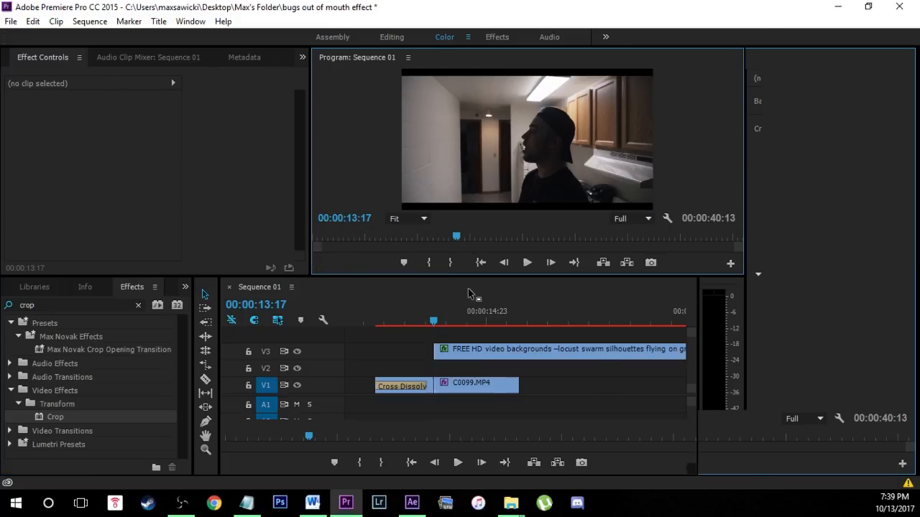
{"action": "left_click", "coordinate": [474, 348]}
{"action": "key", "text": "grave"}
{"action": "key", "text": "grave"}
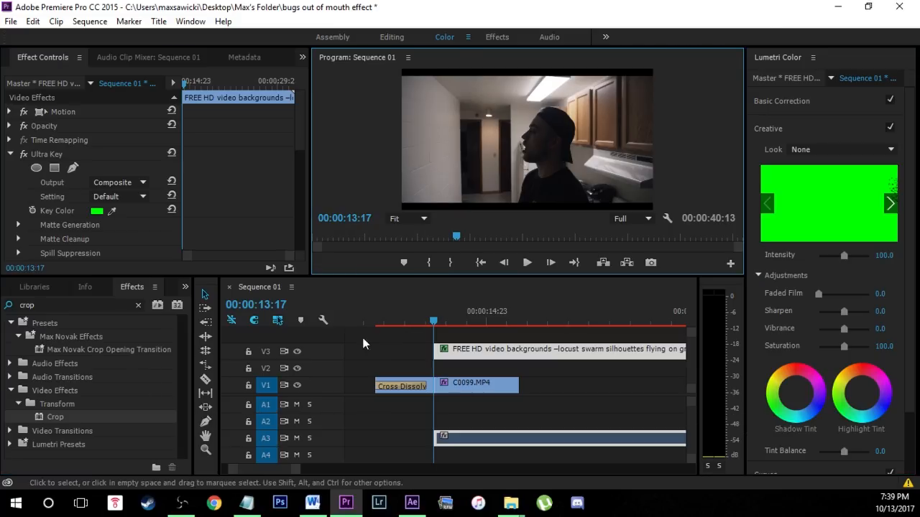
{"action": "left_click", "coordinate": [165, 101]}
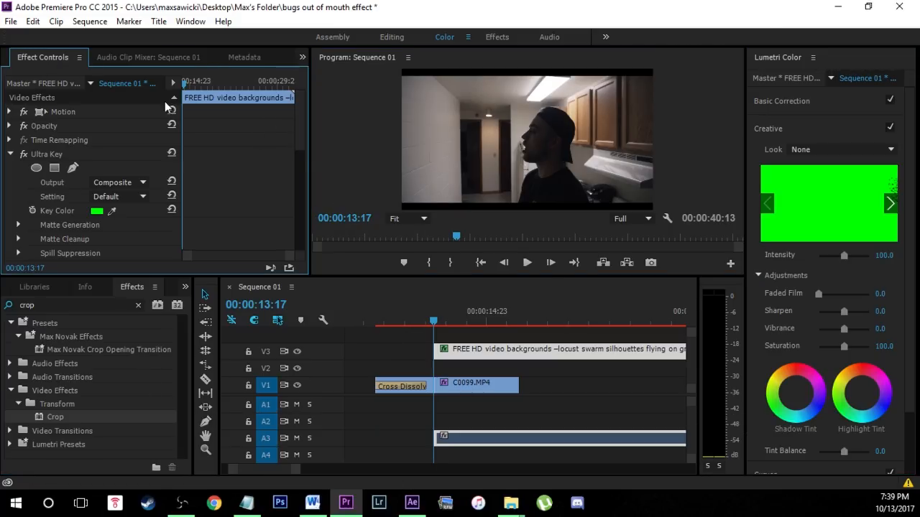
{"action": "left_click_drag", "start_coordinate": [300, 136], "coordinate": [299, 181]}
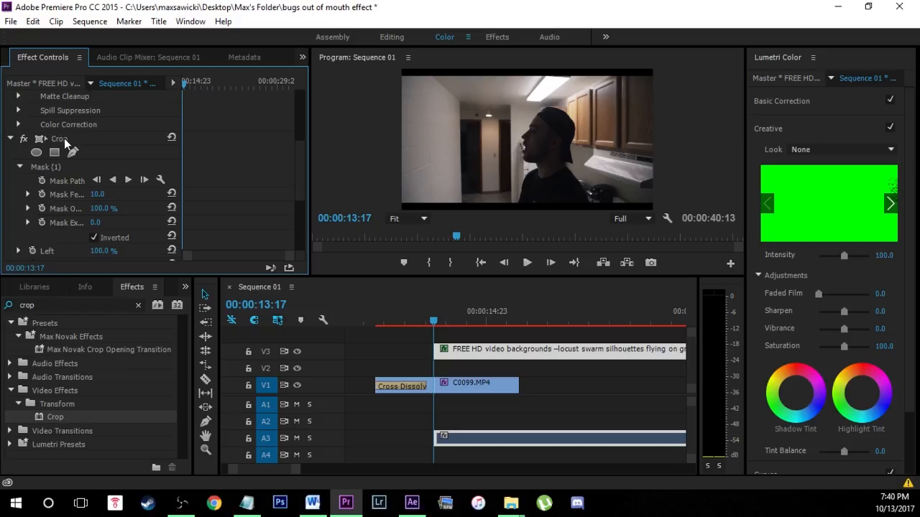
{"action": "left_click", "coordinate": [50, 167]}
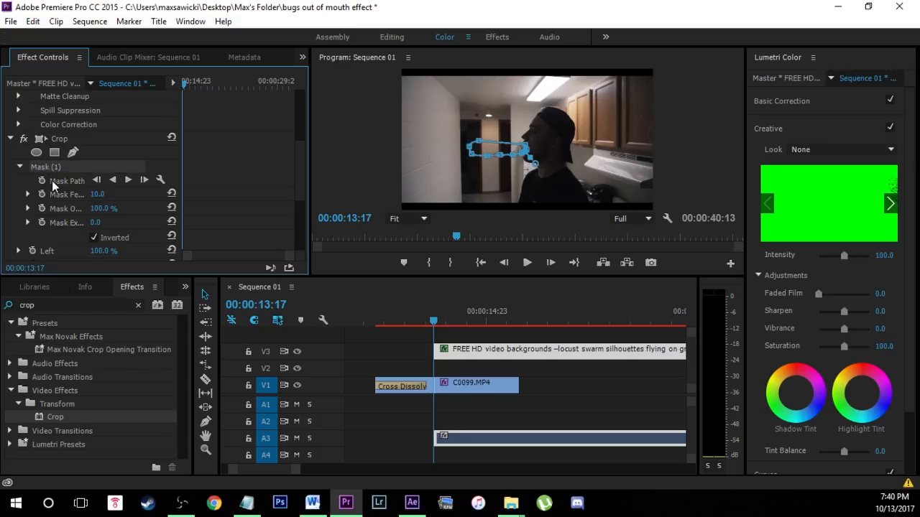
{"action": "left_click", "coordinate": [496, 121]}
{"action": "key", "text": "grave"}
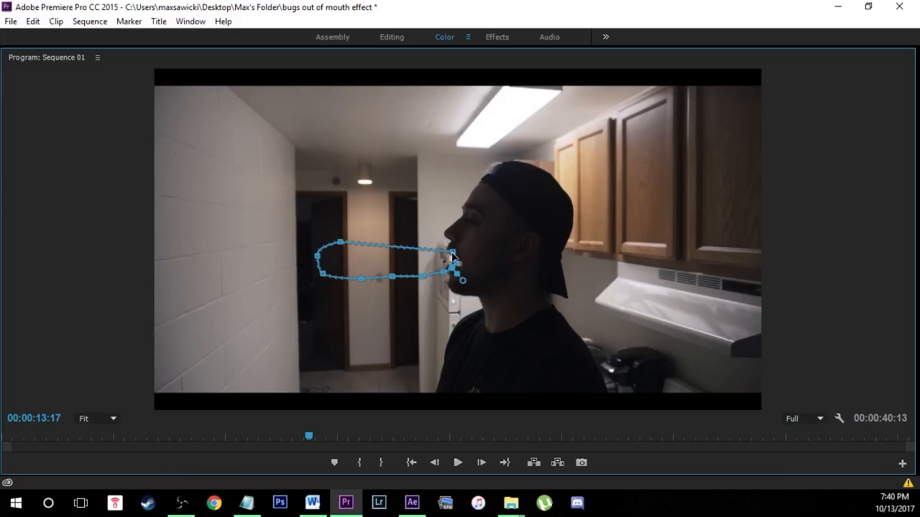
{"action": "left_click_drag", "start_coordinate": [453, 254], "coordinate": [446, 270]}
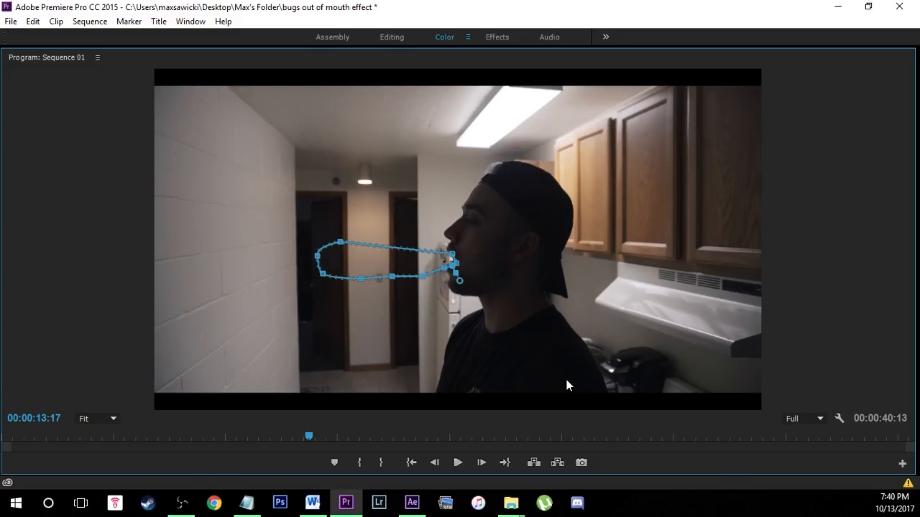
Check the refined mask edge at the man's mouth in an enlarged preview with the clip deselected.
{"action": "key", "text": "grave"}
{"action": "left_click", "coordinate": [409, 358]}
{"action": "key", "text": "grave"}
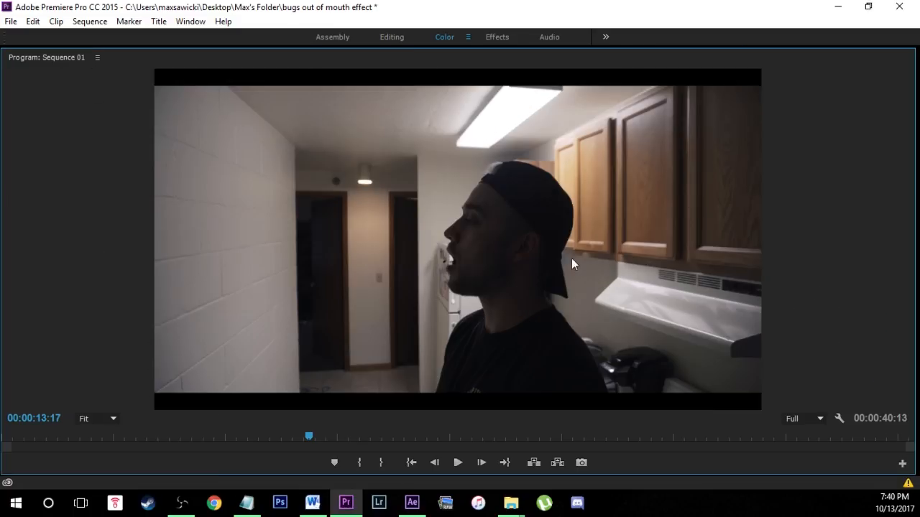
{"action": "key", "text": "grave"}
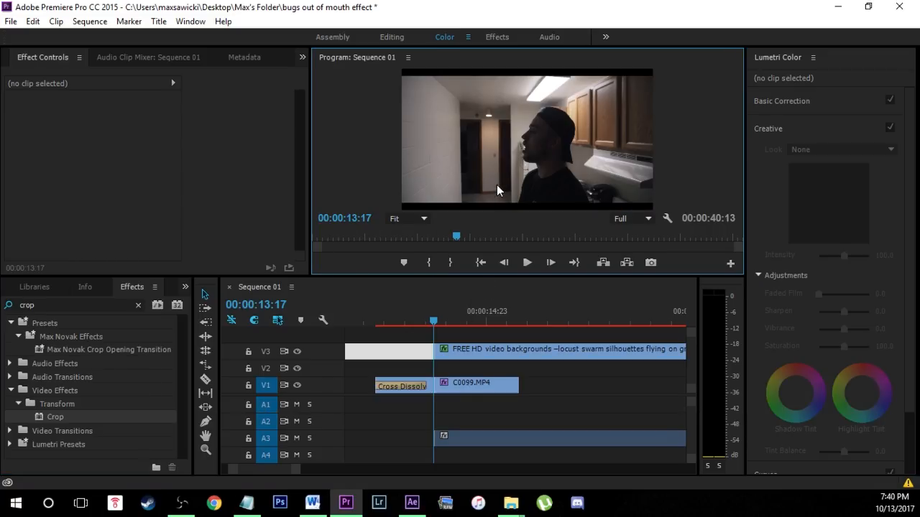
{"action": "key", "text": "grave"}
{"action": "key", "text": "grave"}
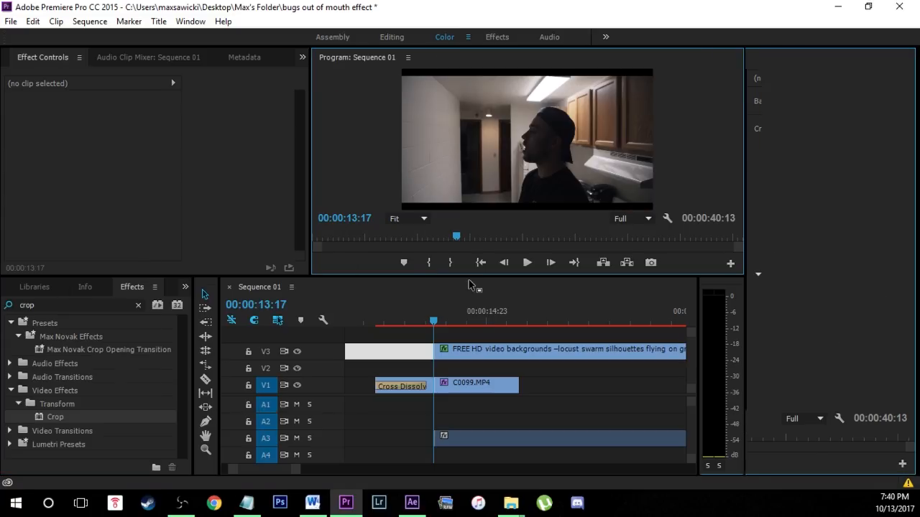
{"action": "key", "text": "ctrl+s"}
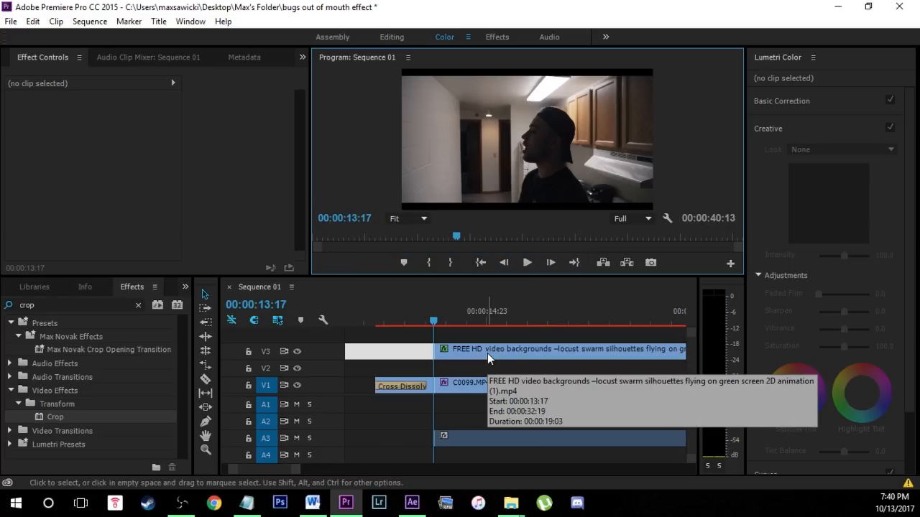
Turn on Mask Path keyframing for the locust clip's Crop mask at 00:00:13:17.
{"action": "left_click", "coordinate": [487, 352]}
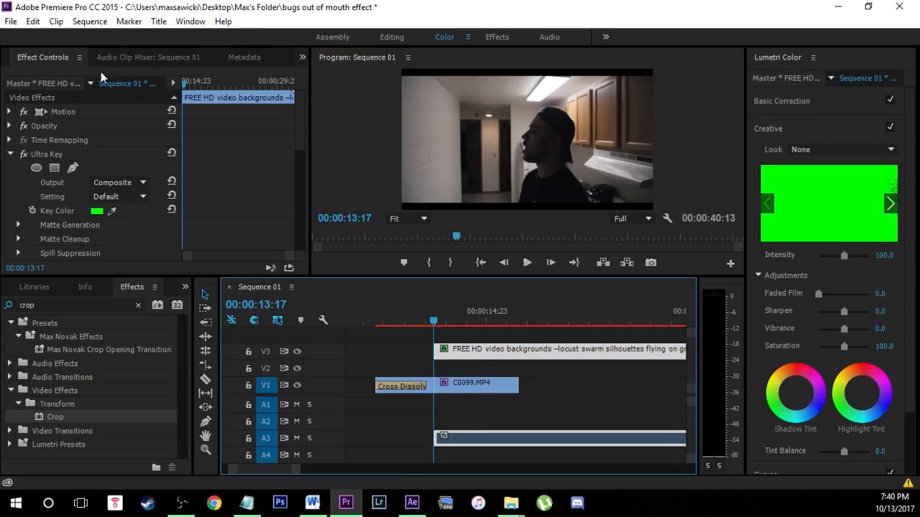
{"action": "left_click_drag", "start_coordinate": [303, 143], "coordinate": [305, 205]}
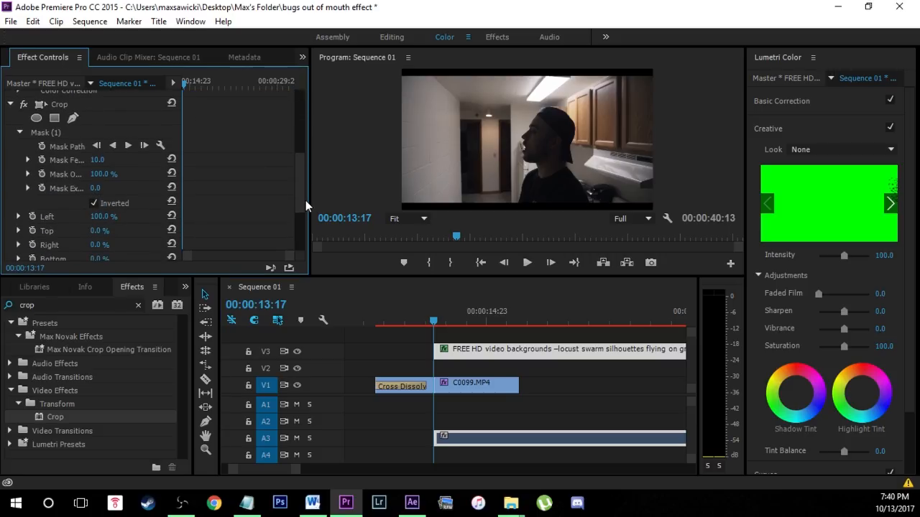
{"action": "left_click", "coordinate": [51, 131]}
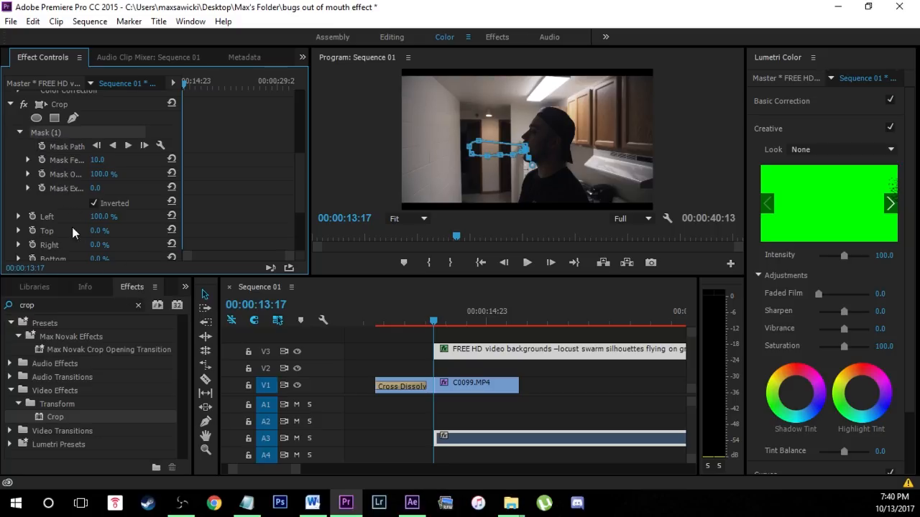
{"action": "left_click", "coordinate": [45, 147]}
{"action": "left_click", "coordinate": [468, 358]}
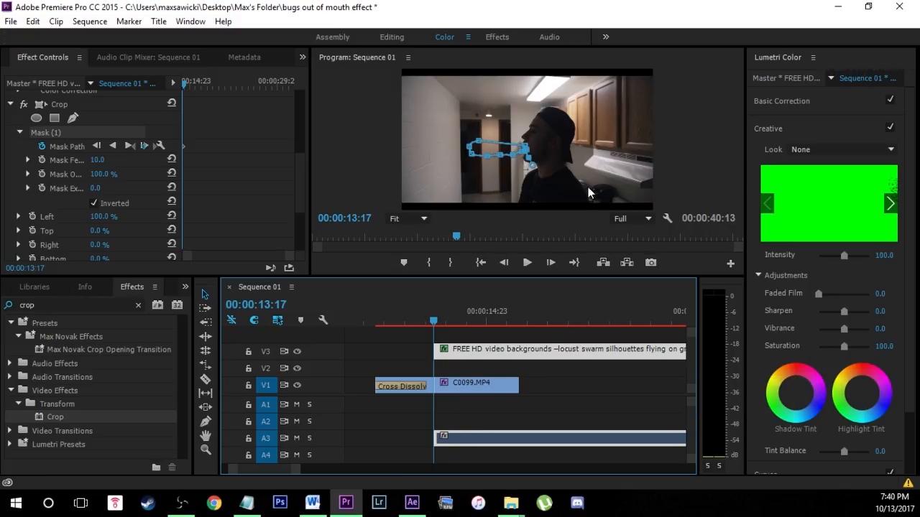
At 00:00:14:22, reposition the Crop mask's mouth-end points to the man's shifted lips in an enlarged preview.
{"action": "key", "text": "Right"}
{"action": "key", "text": "Right"}
{"action": "key", "text": "Right"}
{"action": "key", "text": "Right"}
{"action": "key", "text": "Right"}
{"action": "key", "text": "Right"}
{"action": "key", "text": "Right"}
{"action": "key", "text": "Right"}
{"action": "key", "text": "Right"}
{"action": "key", "text": "Right"}
{"action": "key", "text": "Right"}
{"action": "key", "text": "Right"}
{"action": "key", "text": "Right"}
{"action": "key", "text": "Right"}
{"action": "key", "text": "Right"}
{"action": "key", "text": "Right"}
{"action": "key", "text": "Right"}
{"action": "key", "text": "Right"}
{"action": "key", "text": "Right"}
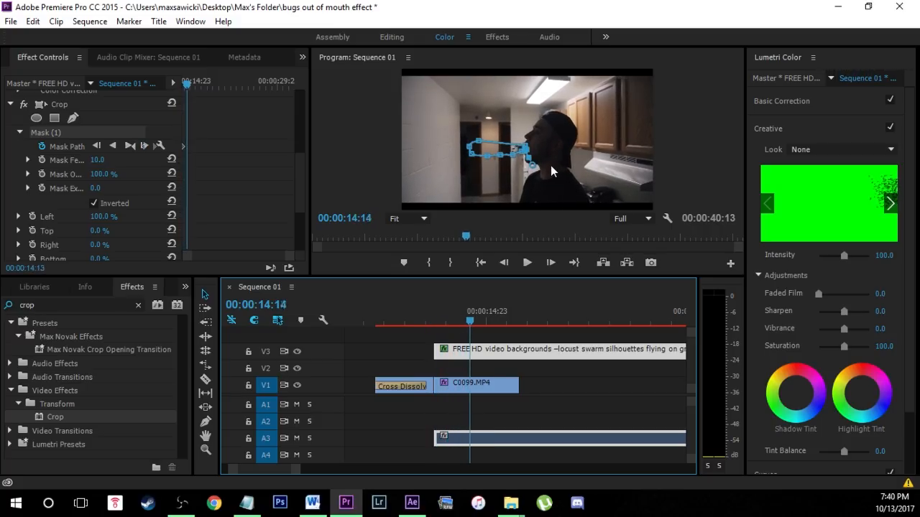
{"action": "key", "text": "Right"}
{"action": "key", "text": "Right"}
{"action": "key", "text": "Right"}
{"action": "key", "text": "Right"}
{"action": "key", "text": "Right"}
{"action": "key", "text": "Right"}
{"action": "key", "text": "Right"}
{"action": "key", "text": "Right"}
{"action": "key", "text": "Right"}
{"action": "key", "text": "Right"}
{"action": "left_click", "coordinate": [566, 175]}
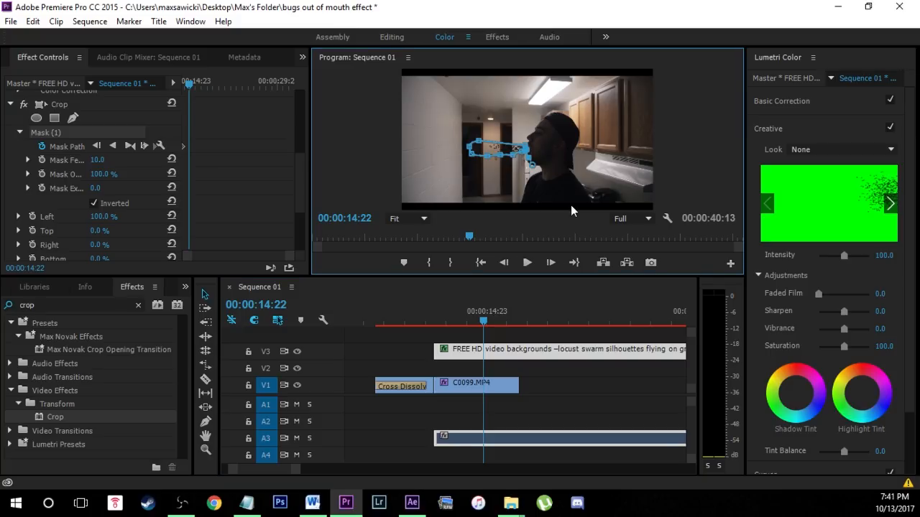
{"action": "key", "text": "grave"}
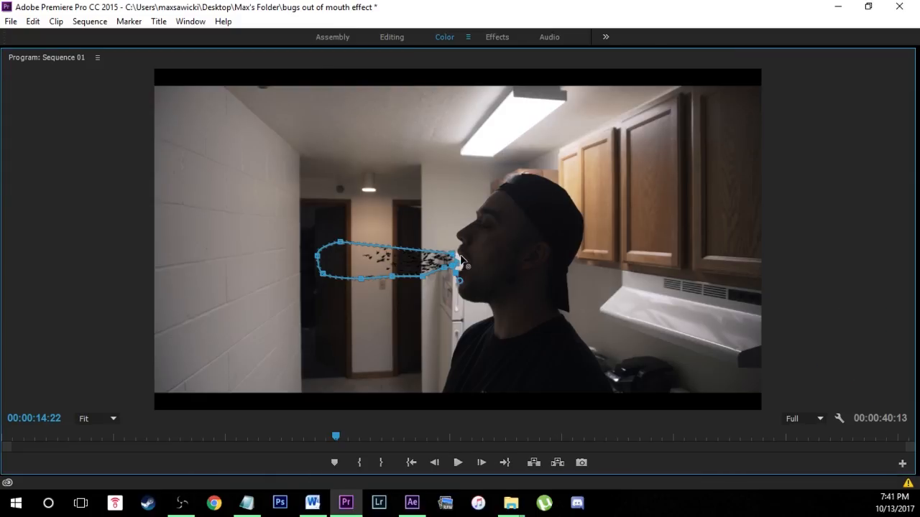
{"action": "left_click_drag", "start_coordinate": [461, 260], "coordinate": [442, 297]}
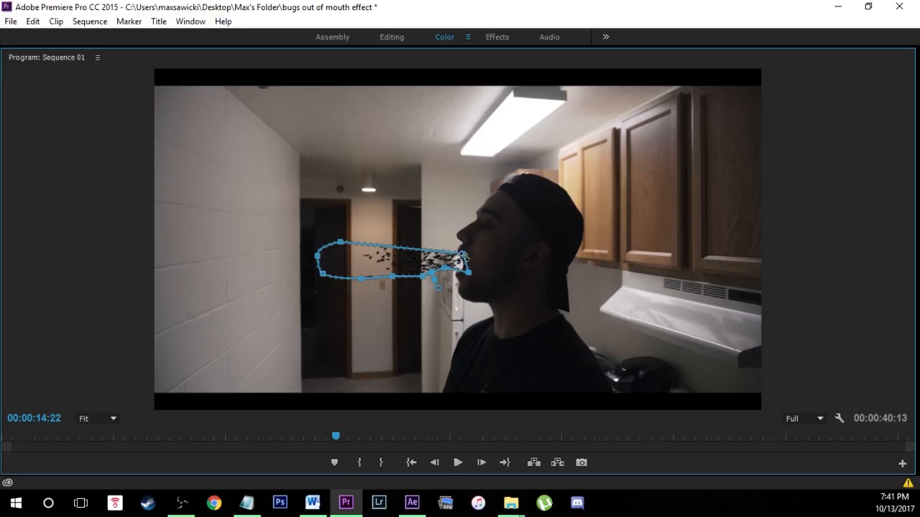
{"action": "left_click_drag", "start_coordinate": [462, 259], "coordinate": [467, 270]}
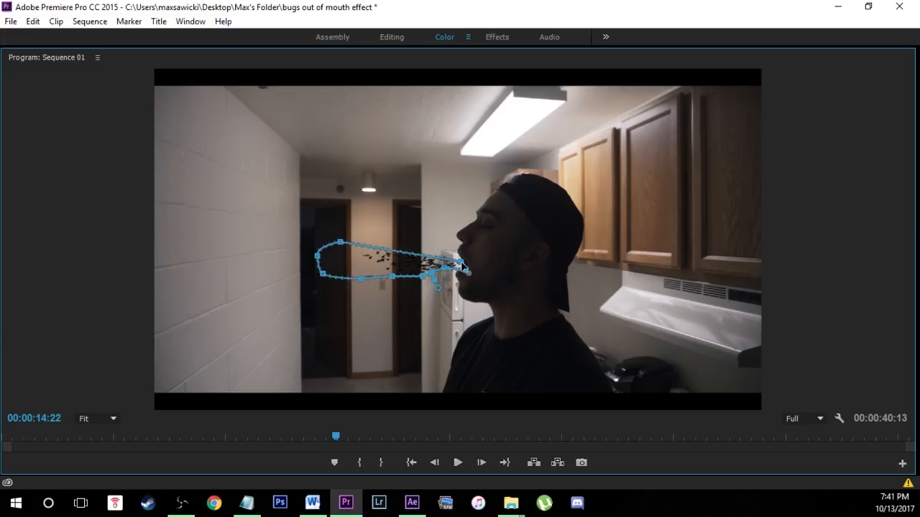
{"action": "left_click_drag", "start_coordinate": [462, 263], "coordinate": [460, 257]}
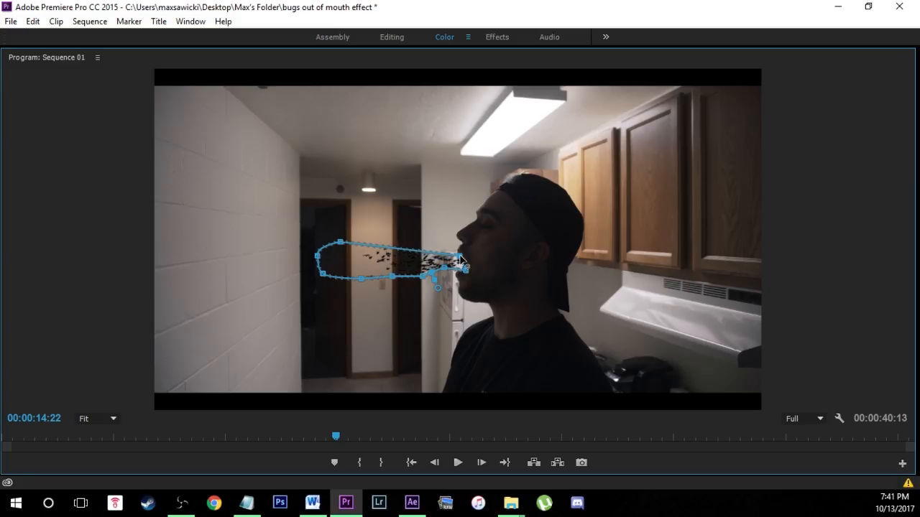
Reshape the Crop mask at 00:00:14:22 by moving its upper-edge point toward the mouth and slightly lowering the point below the lips.
{"action": "left_click", "coordinate": [340, 242]}
{"action": "left_click_drag", "start_coordinate": [363, 244], "coordinate": [381, 252]}
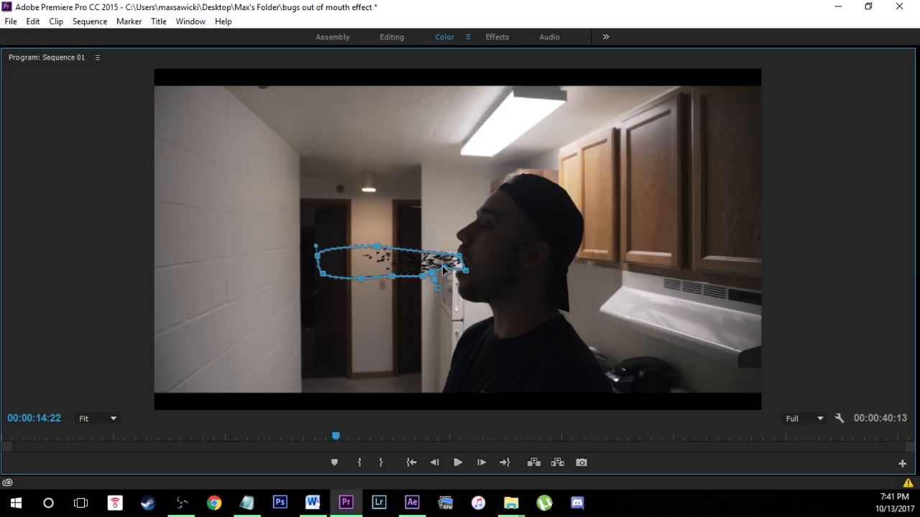
{"action": "left_click", "coordinate": [444, 269]}
{"action": "left_click_drag", "start_coordinate": [444, 270], "coordinate": [444, 274]}
{"action": "key", "text": "grave"}
Step backward from 00:00:14:22 to 00:00:14:02 to check how the animated mask follows the man's mouth.
{"action": "left_click", "coordinate": [507, 354]}
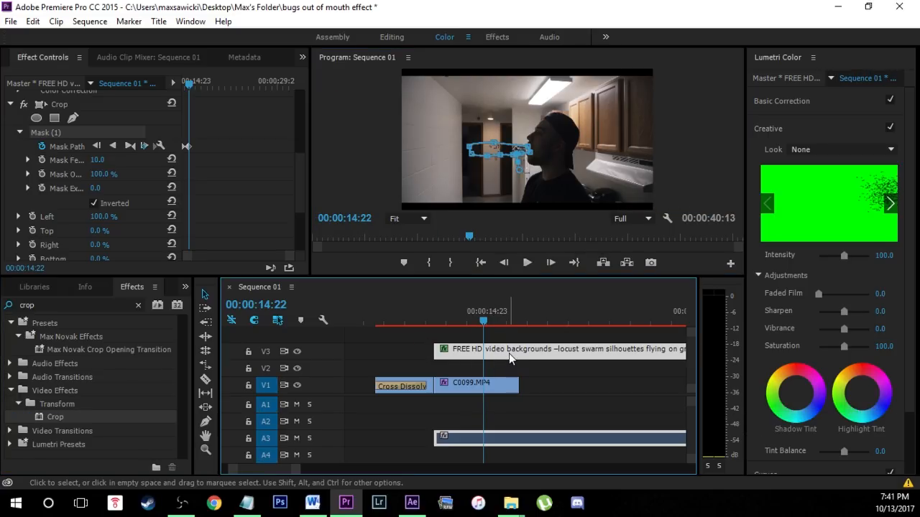
{"action": "left_click", "coordinate": [47, 146]}
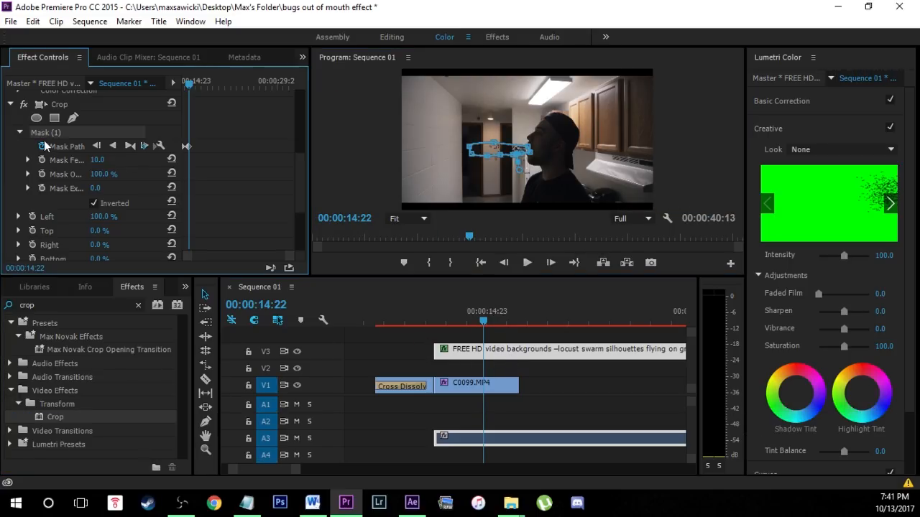
{"action": "left_click", "coordinate": [538, 354]}
{"action": "key", "text": "Left"}
{"action": "key", "text": "Left"}
{"action": "key", "text": "Left"}
{"action": "key", "text": "Left"}
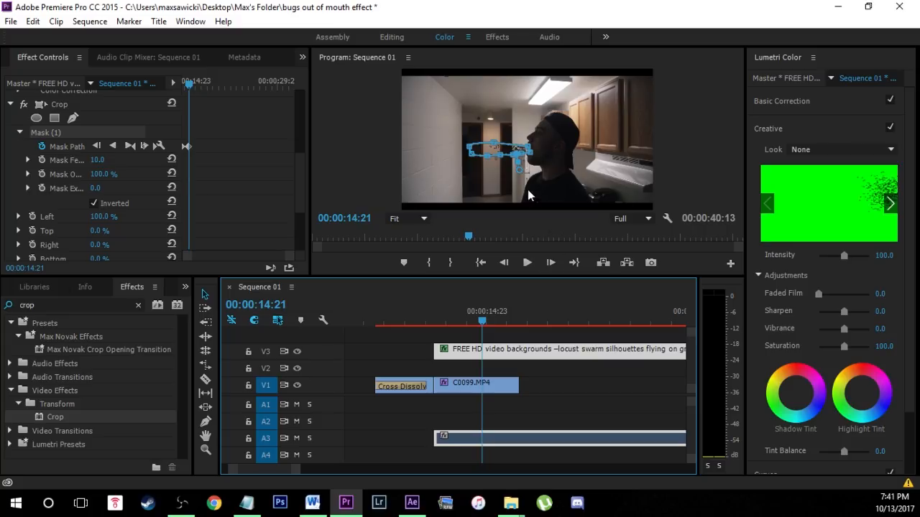
{"action": "key", "text": "Left"}
{"action": "key", "text": "Left"}
{"action": "key", "text": "Left"}
{"action": "key", "text": "Left"}
{"action": "key", "text": "Left"}
{"action": "key", "text": "Left"}
{"action": "key", "text": "Left"}
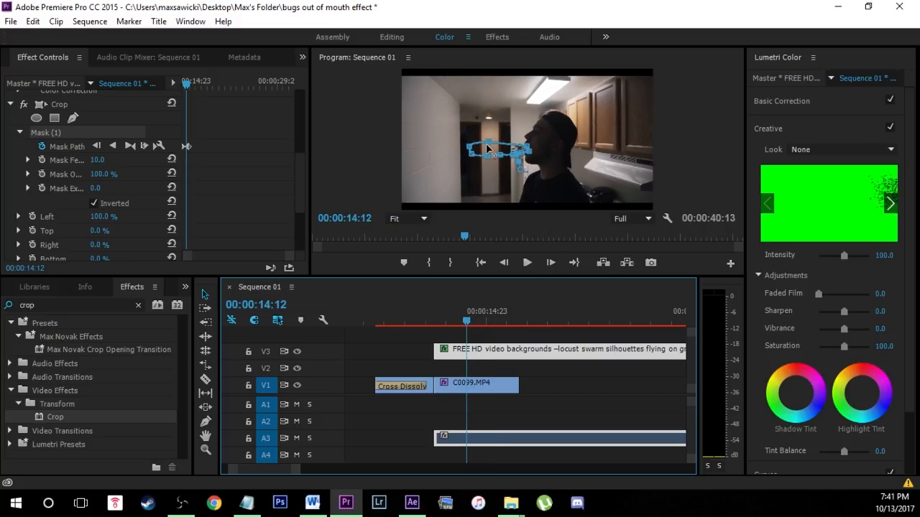
{"action": "key", "text": "Left"}
{"action": "key", "text": "Left"}
{"action": "key", "text": "Left"}
{"action": "key", "text": "Left"}
{"action": "key", "text": "Left"}
{"action": "key", "text": "Left"}
{"action": "key", "text": "Left"}
{"action": "key", "text": "Left"}
{"action": "key", "text": "Left"}
Deselect the locust clip and play the effect from 00:00:14:02 in an enlarged preview.
{"action": "left_click", "coordinate": [573, 184]}
{"action": "left_click", "coordinate": [588, 329]}
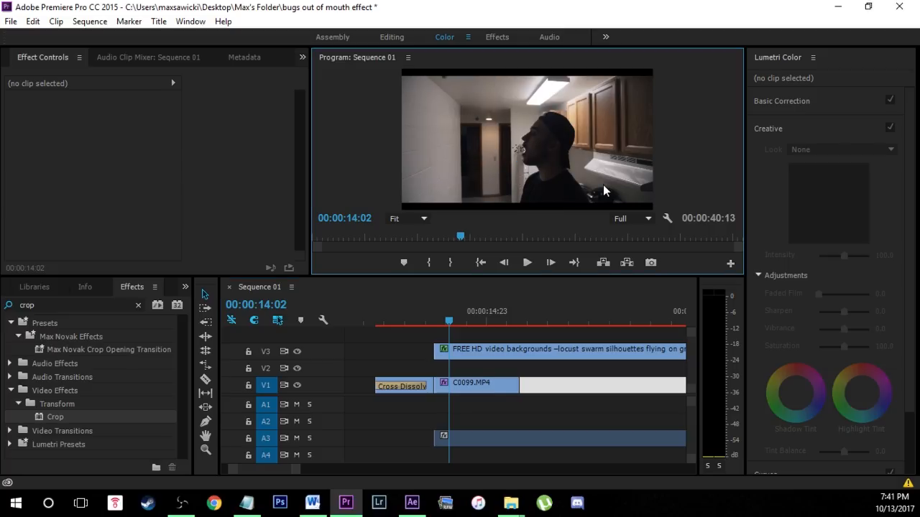
{"action": "key", "text": "grave"}
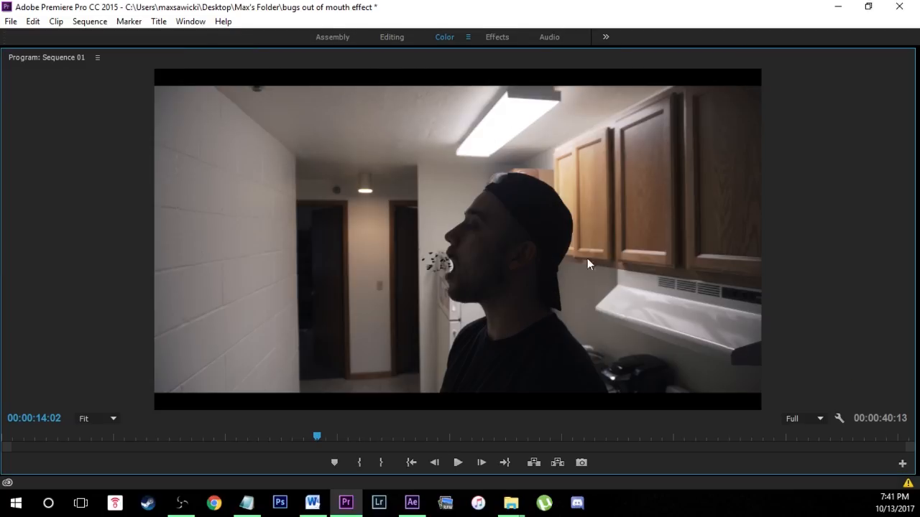
{"action": "left_click", "coordinate": [457, 463]}
{"action": "left_click", "coordinate": [457, 463]}
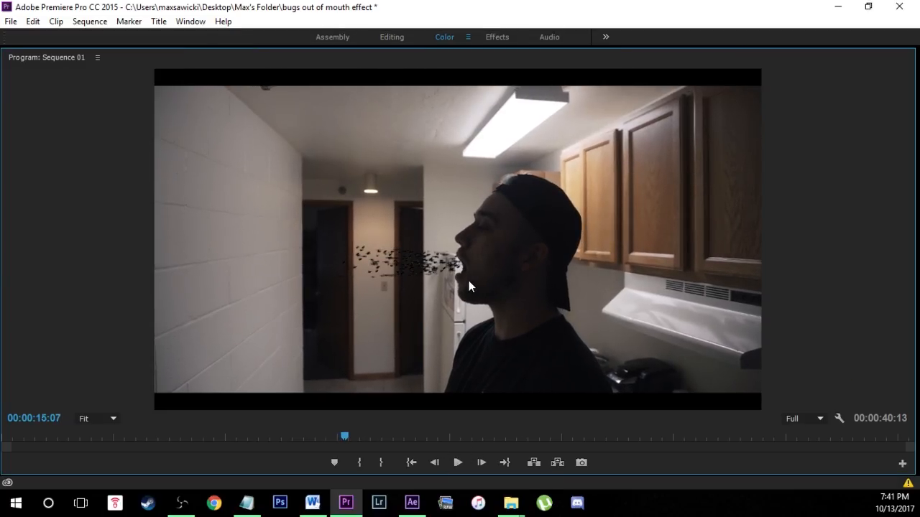
{"action": "key", "text": "grave"}
Inspect the first frames of the bug effect around 00:00:13:17, where the locust clip begins.
{"action": "left_click_drag", "start_coordinate": [498, 315], "coordinate": [443, 332]}
{"action": "left_click", "coordinate": [454, 352]}
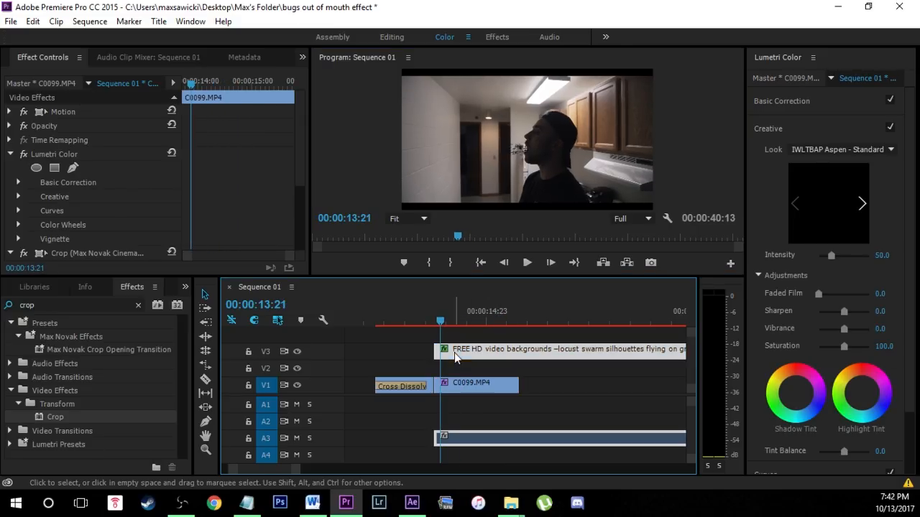
{"action": "key", "text": "Left"}
{"action": "key", "text": "Left"}
{"action": "key", "text": "Left"}
{"action": "key", "text": "Left"}
{"action": "key", "text": "Left"}
{"action": "key", "text": "Left"}
{"action": "key", "text": "Right"}
{"action": "key", "text": "Right"}
{"action": "key", "text": "Right"}
{"action": "key", "text": "Right"}
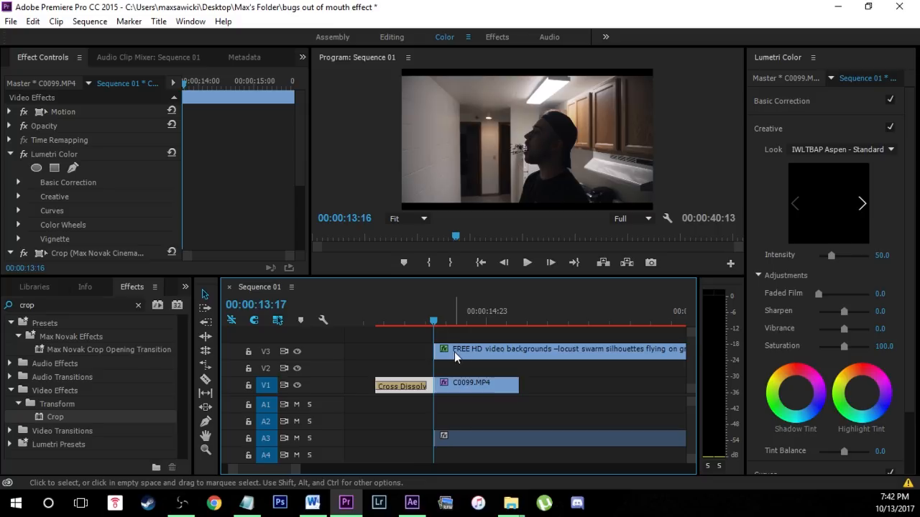
{"action": "key", "text": "Left"}
{"action": "key", "text": "Left"}
{"action": "key", "text": "Left"}
{"action": "key", "text": "Right"}
{"action": "key", "text": "Right"}
{"action": "key", "text": "Right"}
Set the playback resolution to 1/4, save the project, and play the effect from its start.
{"action": "left_click", "coordinate": [375, 316]}
{"action": "left_click", "coordinate": [633, 218]}
{"action": "left_click", "coordinate": [647, 243]}
{"action": "key", "text": "ctrl+s"}
{"action": "key", "text": "space"}
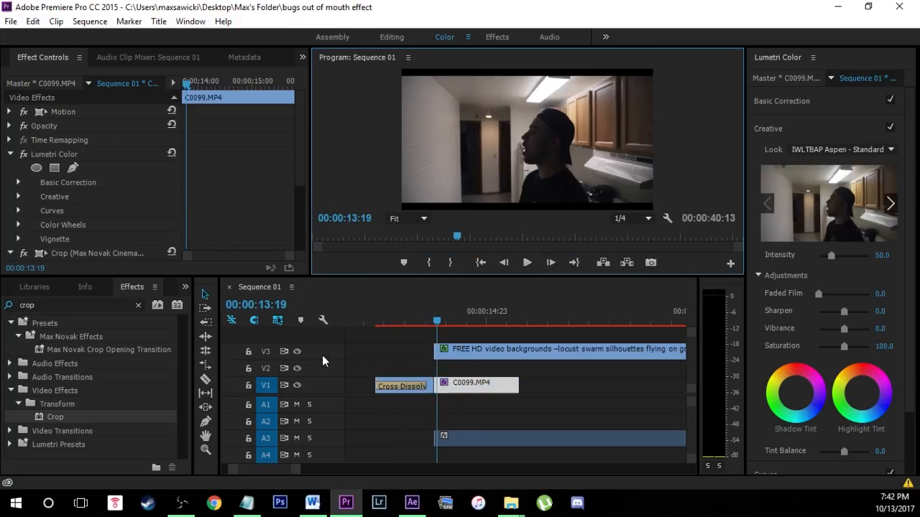
{"action": "key", "text": "space"}
Select the locust clip and examine the mask alignment at the man's mouth frame by frame up to 00:00:15:14.
{"action": "left_click", "coordinate": [498, 352]}
{"action": "key", "text": "Right"}
{"action": "key", "text": "Right"}
{"action": "key", "text": "Right"}
{"action": "key", "text": "Right"}
{"action": "key", "text": "Right"}
{"action": "key", "text": "Right"}
{"action": "key", "text": "Right"}
{"action": "key", "text": "Right"}
{"action": "key", "text": "Right"}
{"action": "key", "text": "Right"}
{"action": "key", "text": "Right"}
{"action": "key", "text": "Right"}
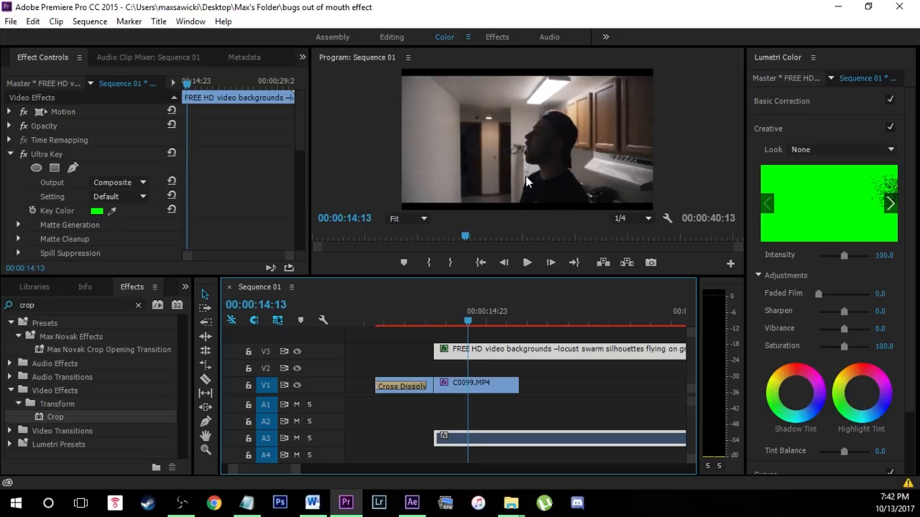
{"action": "key", "text": "Right"}
{"action": "key", "text": "Right"}
{"action": "key", "text": "Right"}
{"action": "key", "text": "Right"}
{"action": "key", "text": "Right"}
{"action": "key", "text": "Right"}
{"action": "key", "text": "Right"}
{"action": "key", "text": "Right"}
{"action": "key", "text": "Right"}
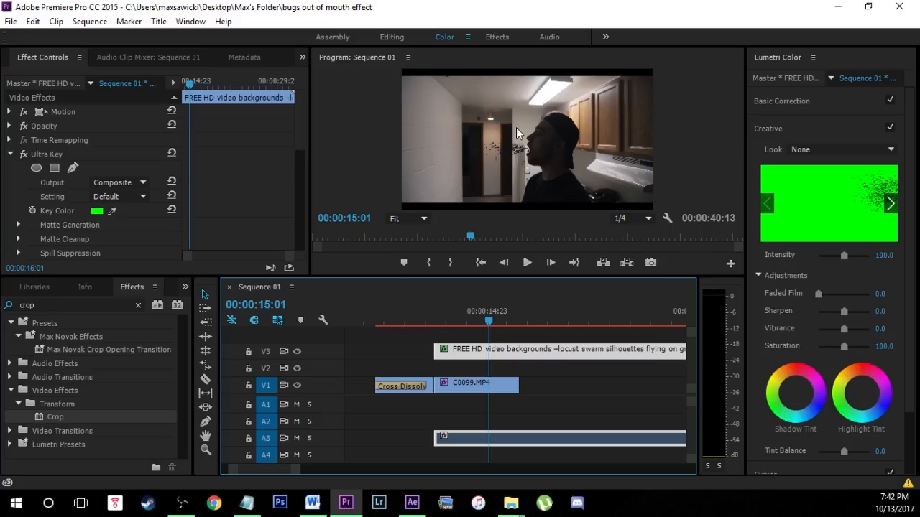
{"action": "key", "text": "Right"}
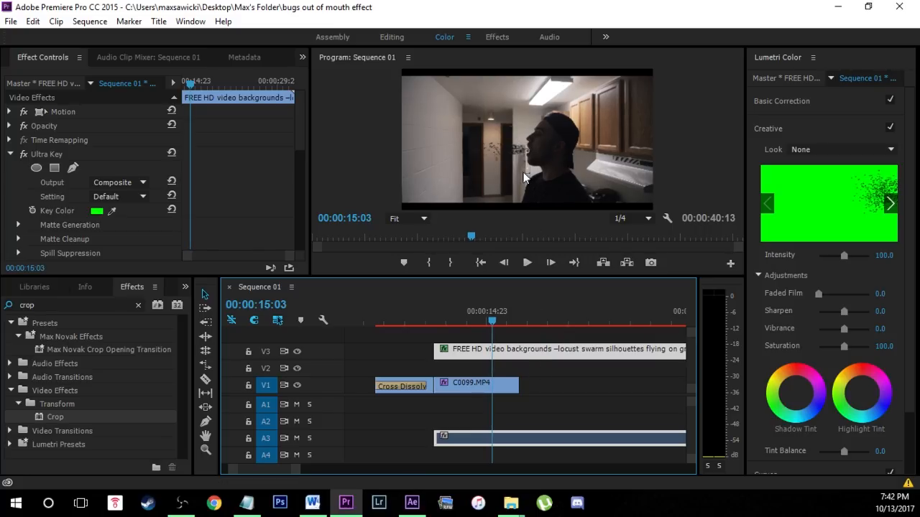
{"action": "key", "text": "Left"}
{"action": "key", "text": "Left"}
{"action": "key", "text": "Left"}
{"action": "key", "text": "Left"}
{"action": "key", "text": "Left"}
{"action": "key", "text": "Left"}
{"action": "key", "text": "Left"}
{"action": "key", "text": "Left"}
{"action": "key", "text": "Left"}
{"action": "key", "text": "Right"}
{"action": "key", "text": "Right"}
{"action": "key", "text": "Right"}
{"action": "key", "text": "Right"}
{"action": "key", "text": "Right"}
{"action": "key", "text": "Right"}
{"action": "key", "text": "Right"}
{"action": "key", "text": "Right"}
{"action": "key", "text": "Right"}
{"action": "key", "text": "Right"}
{"action": "key", "text": "Right"}
{"action": "key", "text": "Right"}
{"action": "key", "text": "Right"}
{"action": "key", "text": "Right"}
{"action": "key", "text": "Right"}
{"action": "key", "text": "Right"}
{"action": "key", "text": "Right"}
{"action": "key", "text": "Right"}
{"action": "key", "text": "Right"}
{"action": "key", "text": "Right"}
{"action": "key", "text": "Right"}
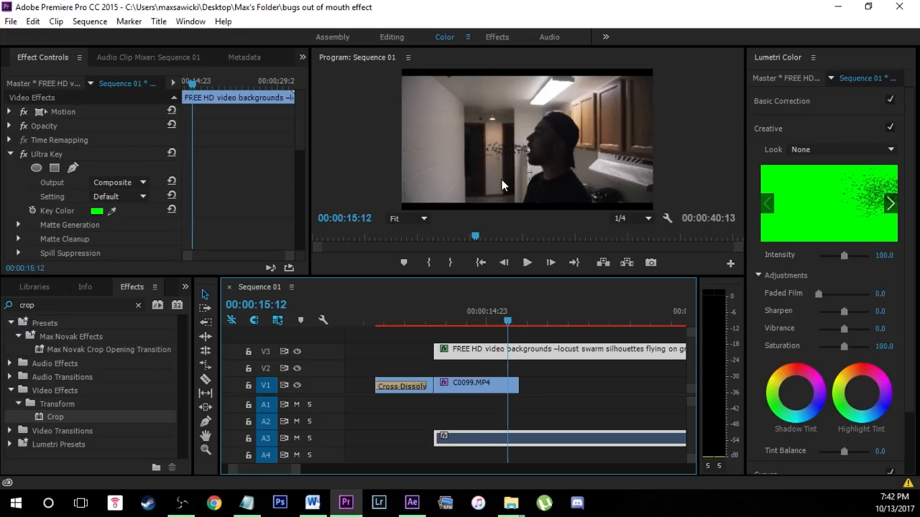
{"action": "key", "text": "Right"}
{"action": "key", "text": "Left"}
{"action": "key", "text": "Left"}
{"action": "key", "text": "Left"}
{"action": "key", "text": "Left"}
{"action": "key", "text": "Left"}
{"action": "key", "text": "Left"}
{"action": "key", "text": "Left"}
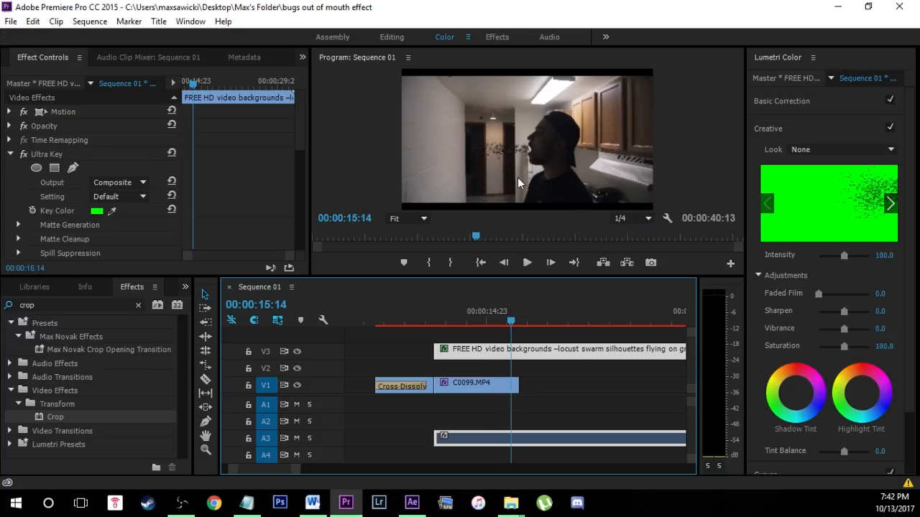
{"action": "key", "text": "Right"}
{"action": "key", "text": "Right"}
{"action": "key", "text": "Right"}
{"action": "key", "text": "Right"}
{"action": "key", "text": "Right"}
{"action": "key", "text": "Right"}
At 00:00:15:14, select the locust clip's Crop mask and move its mouth-end point slightly toward the man's mouth.
{"action": "left_click", "coordinate": [546, 150]}
{"action": "left_click_drag", "start_coordinate": [294, 134], "coordinate": [298, 170]}
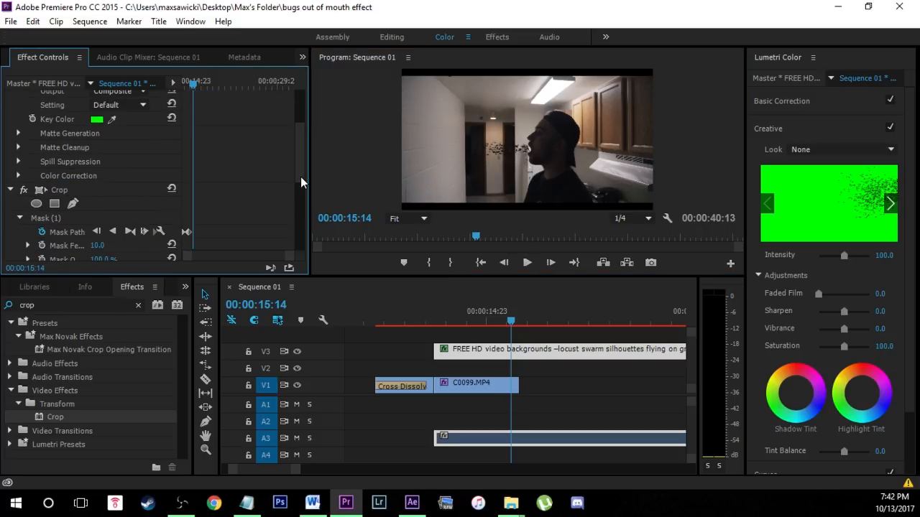
{"action": "scroll", "coordinate": [300, 168], "scroll_direction": "down", "scroll_amount": 2}
{"action": "left_click", "coordinate": [44, 185]}
{"action": "left_click", "coordinate": [574, 193]}
{"action": "key", "text": "grave"}
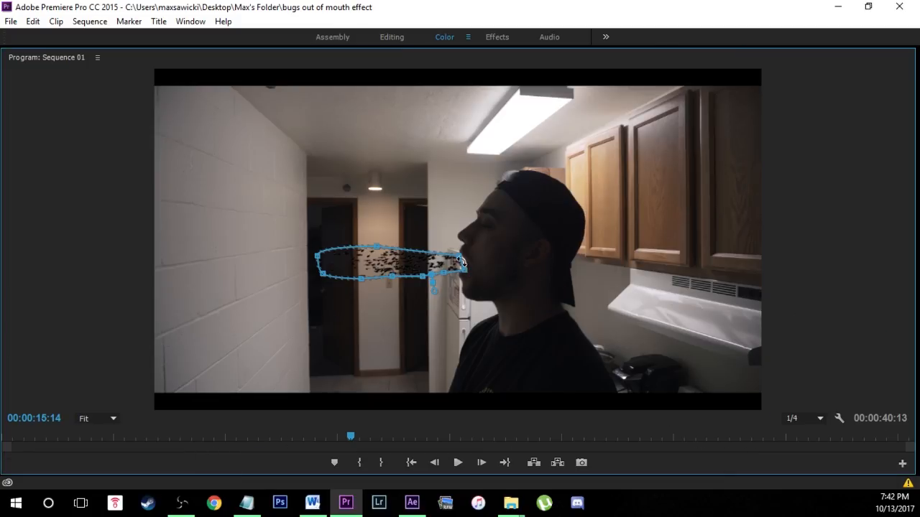
{"action": "left_click_drag", "start_coordinate": [465, 259], "coordinate": [468, 260]}
{"action": "key", "text": "grave"}
Compare the frames between 00:00:15:14 and 00:00:15:17 to examine the bugs and the man's mouth near the end of the shot.
{"action": "left_click", "coordinate": [545, 352]}
{"action": "key", "text": "Right"}
{"action": "key", "text": "Right"}
{"action": "key", "text": "Right"}
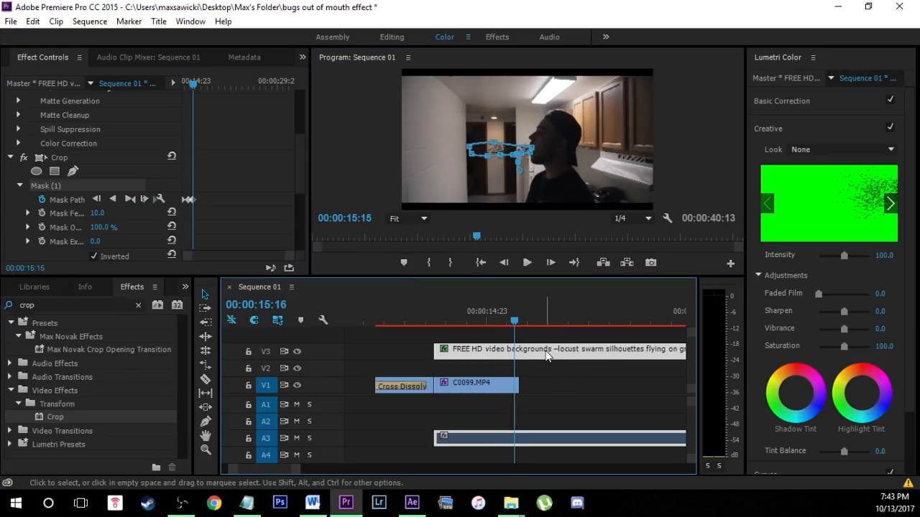
{"action": "left_click", "coordinate": [601, 373]}
{"action": "key", "text": "Left"}
{"action": "key", "text": "Left"}
{"action": "key", "text": "Right"}
{"action": "key", "text": "Right"}
{"action": "key", "text": "Right"}
{"action": "key", "text": "Right"}
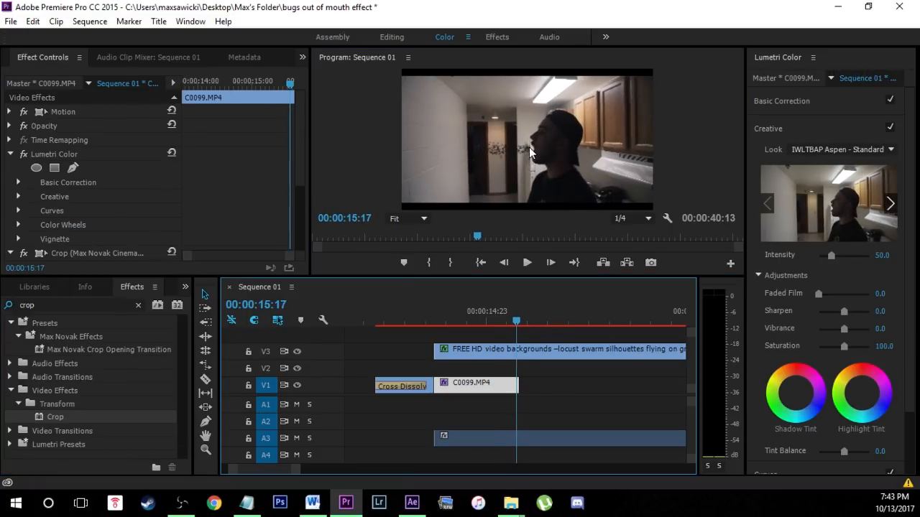
{"action": "key", "text": "Left"}
{"action": "key", "text": "Left"}
{"action": "key", "text": "Left"}
{"action": "key", "text": "Right"}
{"action": "key", "text": "Right"}
{"action": "key", "text": "Left"}
{"action": "key", "text": "Left"}
{"action": "key", "text": "Left"}
{"action": "key", "text": "Left"}
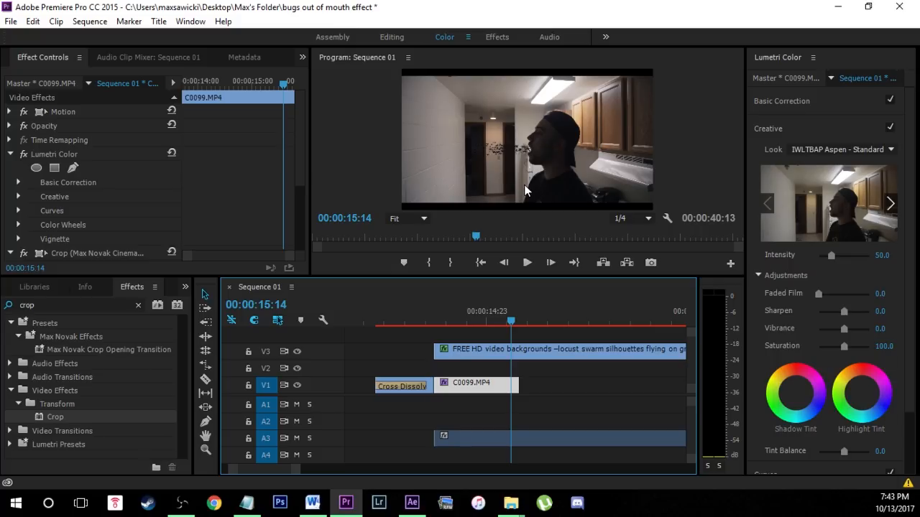
{"action": "key", "text": "Right"}
{"action": "key", "text": "Right"}
{"action": "key", "text": "Right"}
{"action": "key", "text": "Right"}
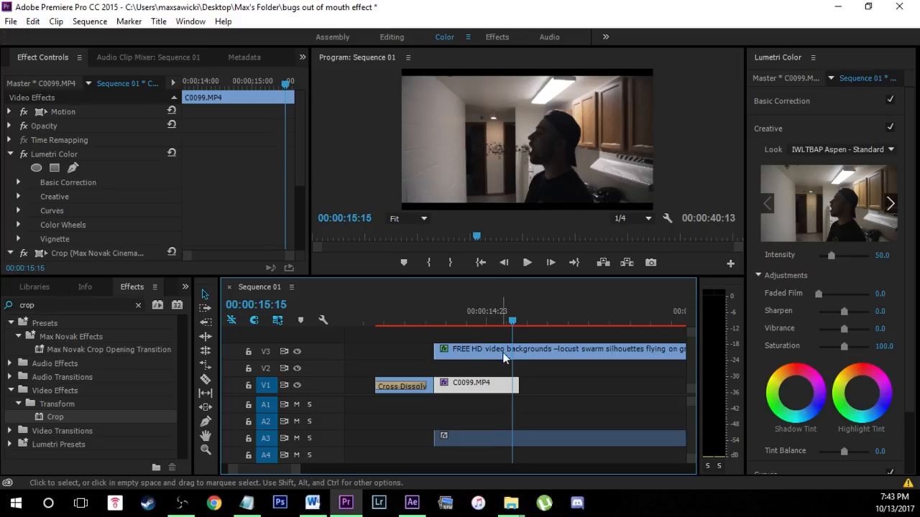
Try layering a duplicate of the locust clip on V4 and repositioning it, and delete the duplicate.
{"action": "left_click", "coordinate": [495, 355]}
{"action": "left_click_drag", "start_coordinate": [495, 356], "coordinate": [524, 338]}
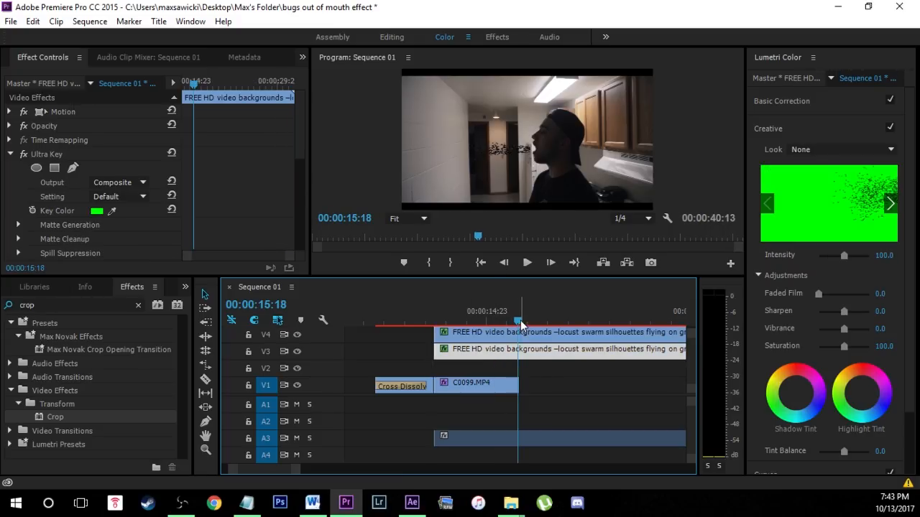
{"action": "left_click", "coordinate": [38, 112]}
{"action": "left_click", "coordinate": [505, 159]}
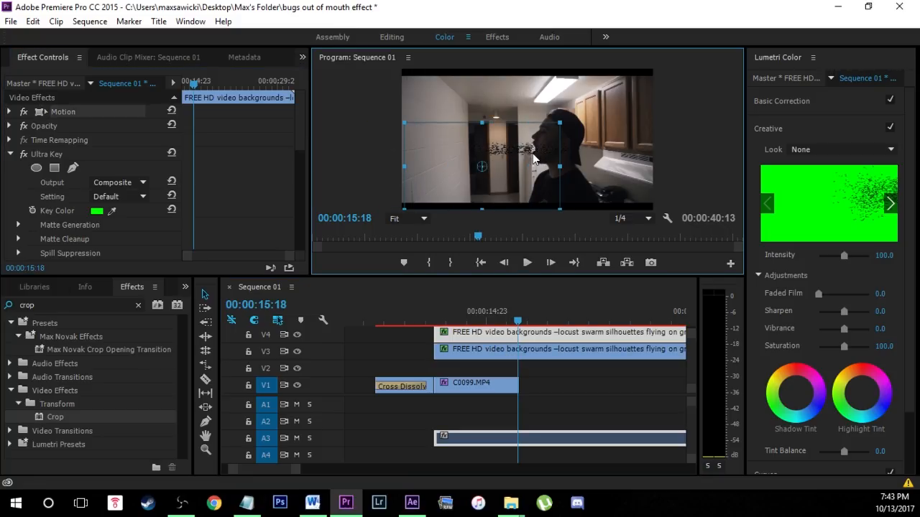
{"action": "left_click", "coordinate": [570, 370]}
{"action": "left_click", "coordinate": [543, 334]}
{"action": "key", "text": "Delete"}
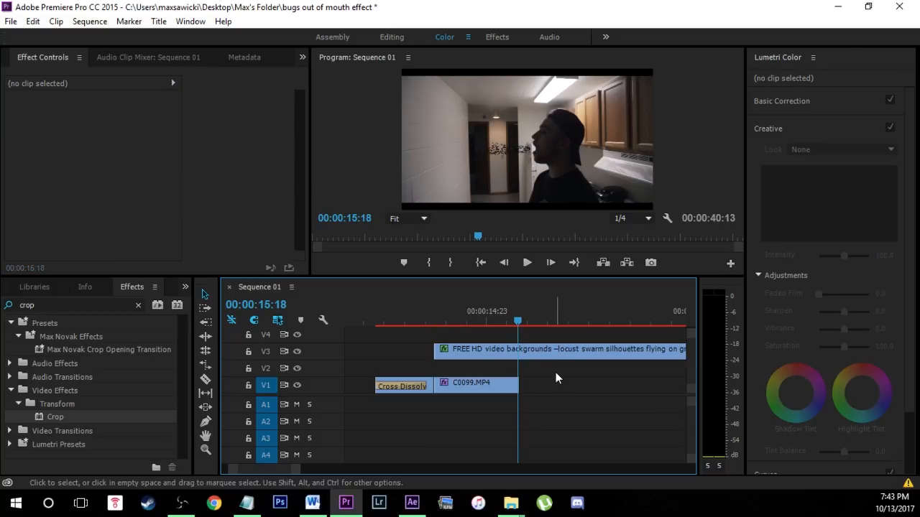
Cut C0099.MP4 and the locust clip off at 00:00:15:14, removing everything after that point.
{"action": "key", "text": "Left"}
{"action": "key", "text": "Left"}
{"action": "key", "text": "Left"}
{"action": "key", "text": "Left"}
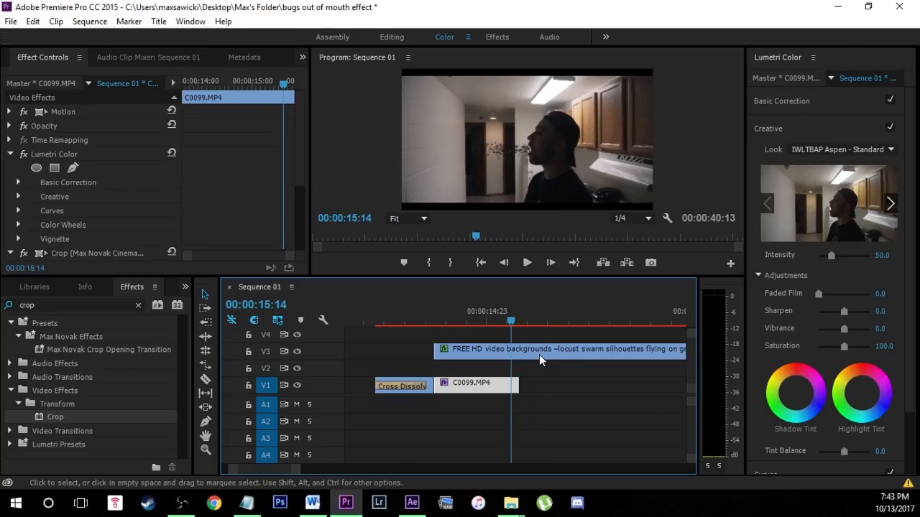
{"action": "left_click_drag", "start_coordinate": [518, 386], "coordinate": [512, 387]}
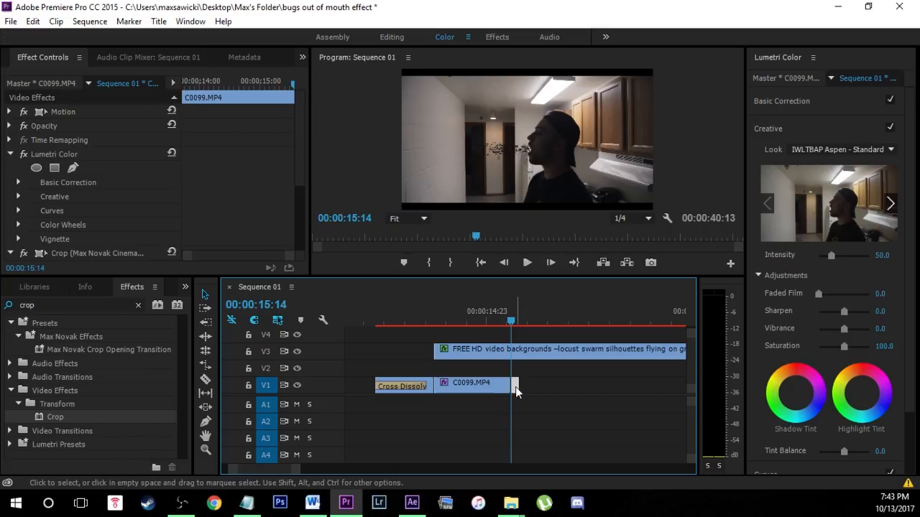
{"action": "left_click", "coordinate": [527, 354]}
{"action": "key", "text": "ctrl+k"}
{"action": "left_click", "coordinate": [536, 354]}
{"action": "key", "text": "Delete"}
Return the playhead to 00:00:14:08 within the shortened shot and save the project.
{"action": "left_click_drag", "start_coordinate": [514, 328], "coordinate": [461, 323]}
{"action": "left_click", "coordinate": [11, 21]}
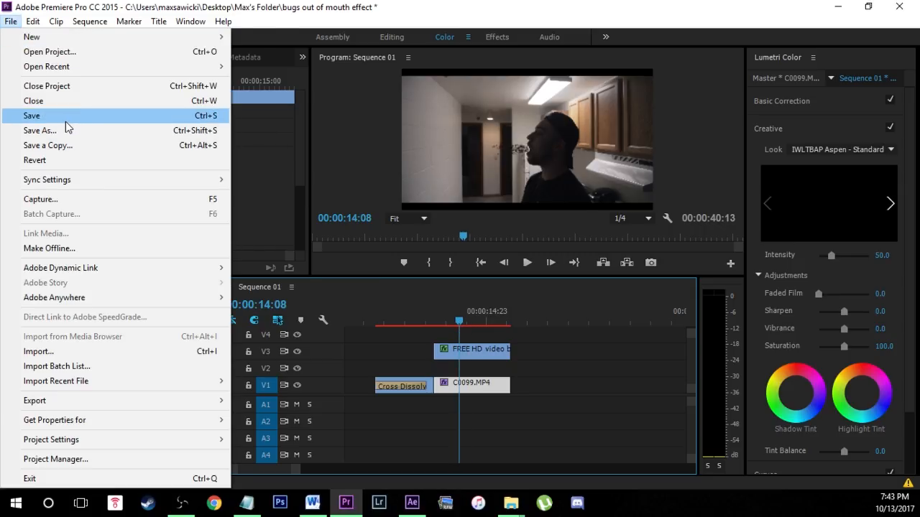
{"action": "left_click", "coordinate": [31, 116]}
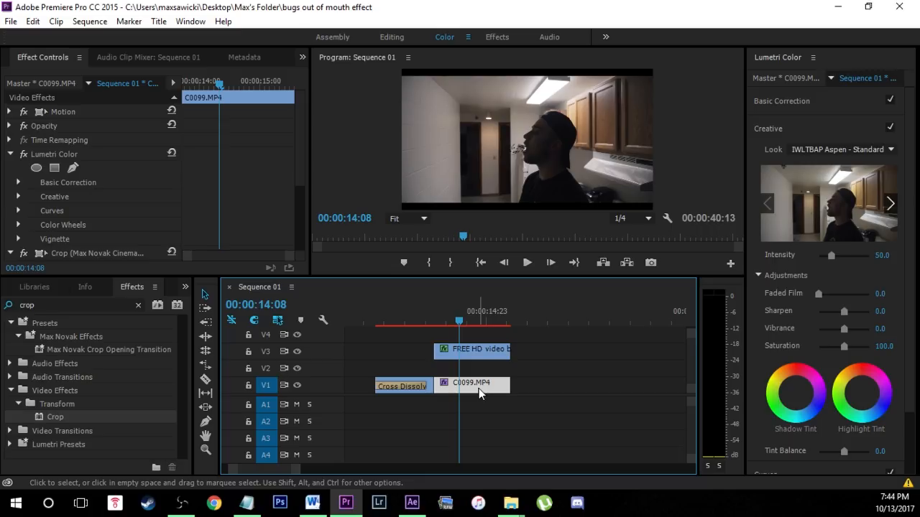
Find the S_Glow effect and apply it to the locust clip on V3, with the playhead at 00:00:14:04.
{"action": "key", "text": "Left"}
{"action": "key", "text": "Left"}
{"action": "key", "text": "Left"}
{"action": "key", "text": "Left"}
{"action": "left_click", "coordinate": [138, 305]}
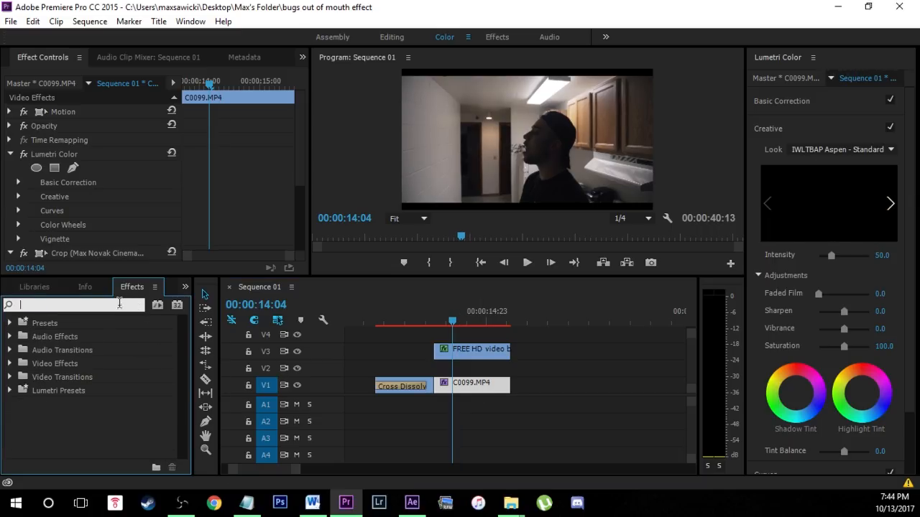
{"action": "type", "text": "glow"}
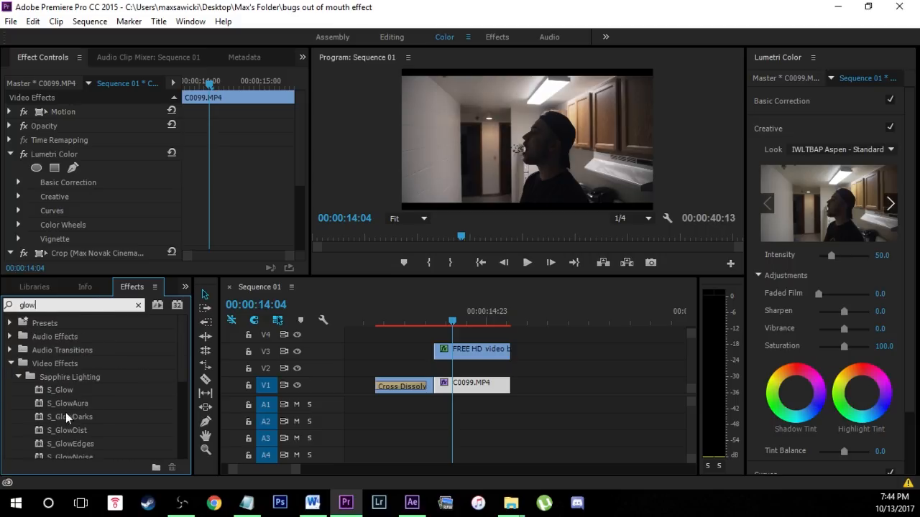
{"action": "left_click_drag", "start_coordinate": [65, 389], "coordinate": [481, 352]}
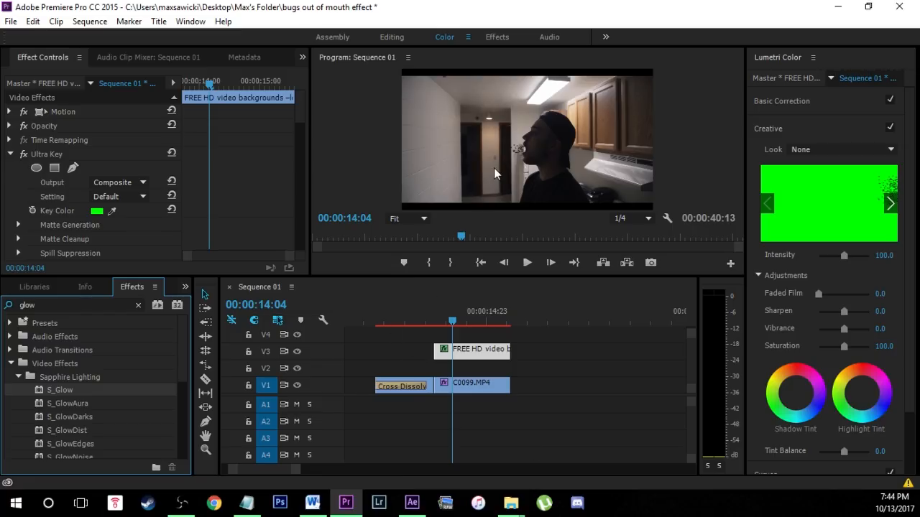
{"action": "left_click", "coordinate": [487, 370]}
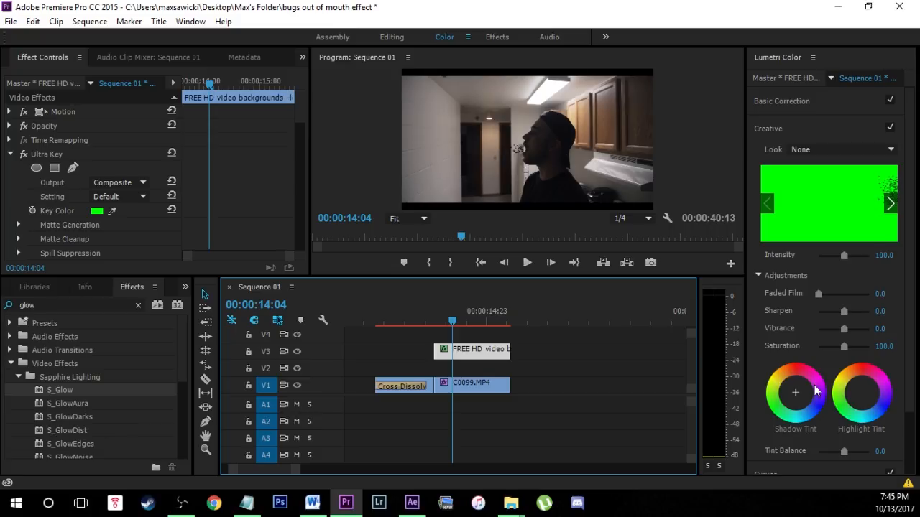
Tint the locust clip's midtones blue in Lumetri Color, raise midtone brightness to the maximum, and darken the shadows.
{"action": "scroll", "coordinate": [750, 394], "scroll_direction": "down", "scroll_amount": 2}
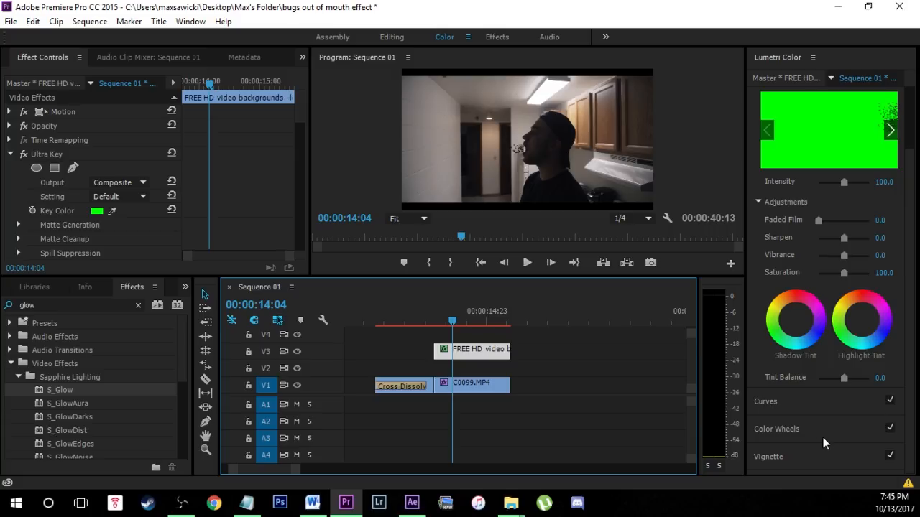
{"action": "left_click", "coordinate": [798, 429]}
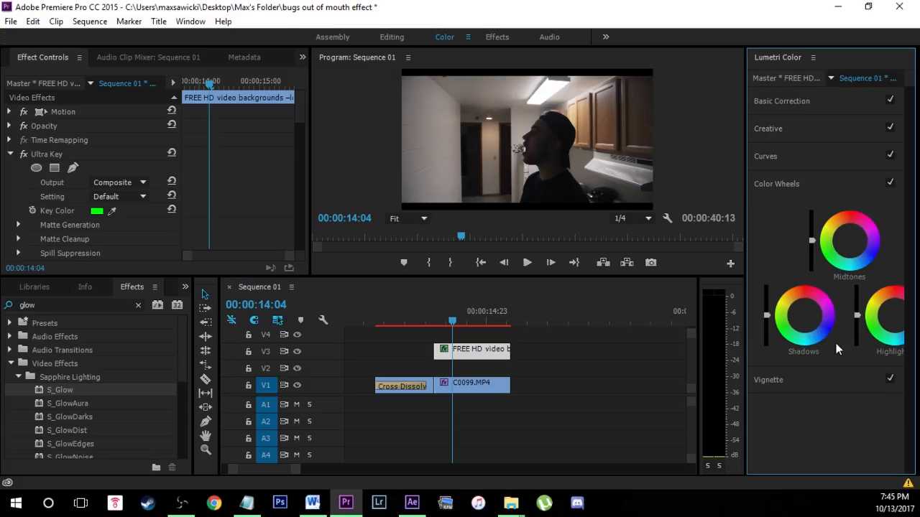
{"action": "left_click", "coordinate": [870, 259]}
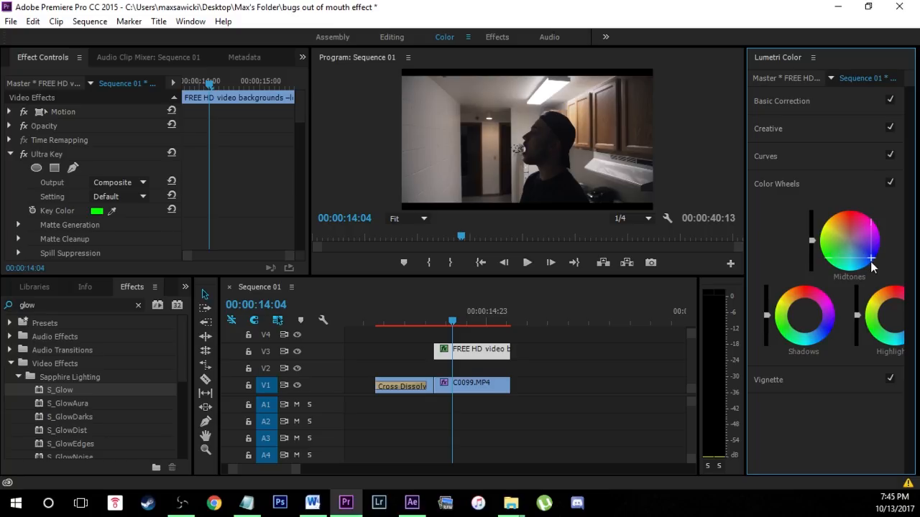
{"action": "left_click_drag", "start_coordinate": [812, 240], "coordinate": [812, 231]}
{"action": "left_click_drag", "start_coordinate": [766, 315], "coordinate": [767, 336]}
{"action": "left_click_drag", "start_coordinate": [812, 230], "coordinate": [812, 210]}
{"action": "left_click", "coordinate": [585, 152]}
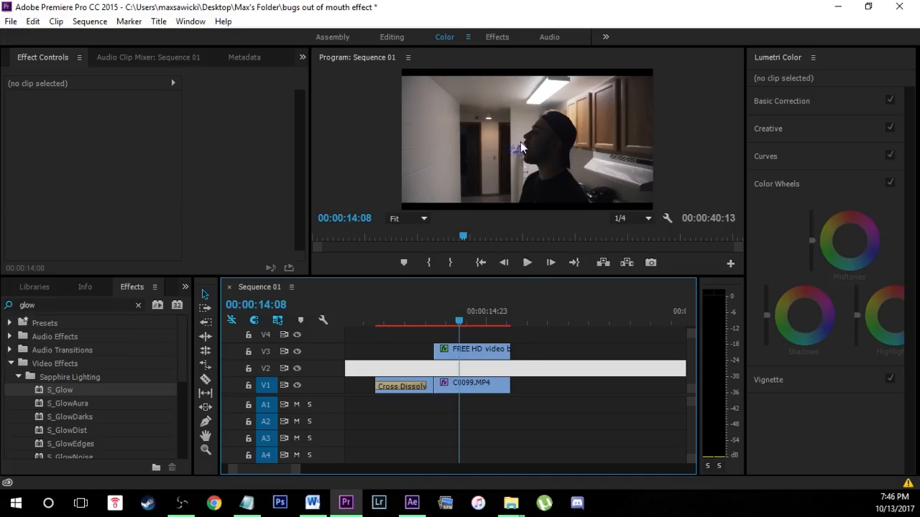
Find the Crop effect and add another Crop to the locust clip on V3.
{"action": "left_click", "coordinate": [133, 302]}
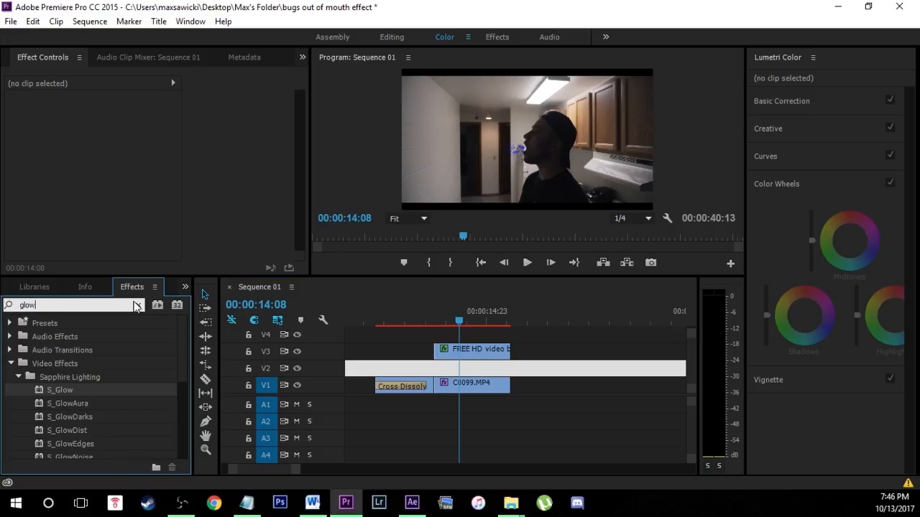
{"action": "left_click", "coordinate": [139, 307]}
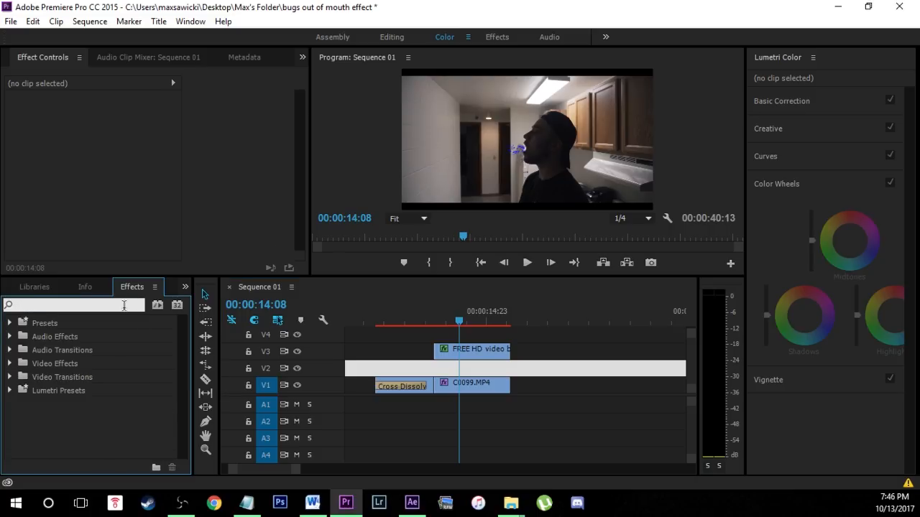
{"action": "type", "text": "crop"}
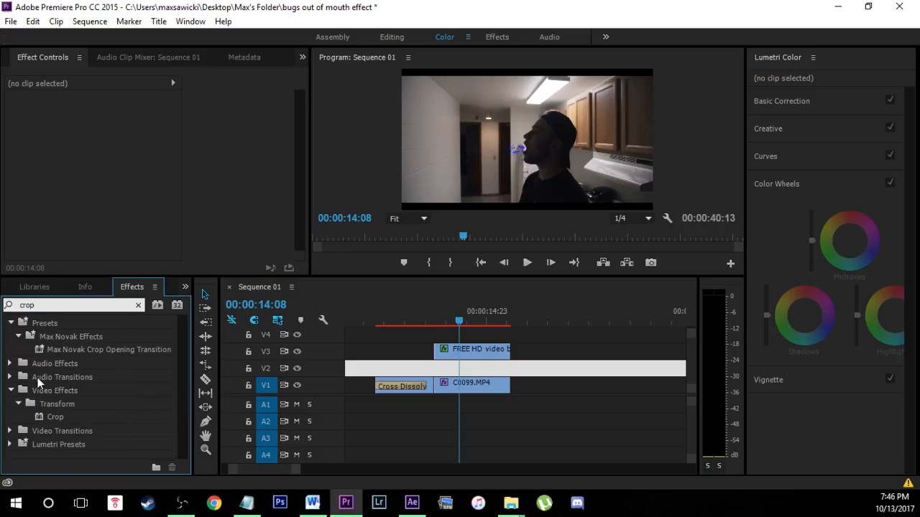
{"action": "left_click_drag", "start_coordinate": [55, 417], "coordinate": [481, 349]}
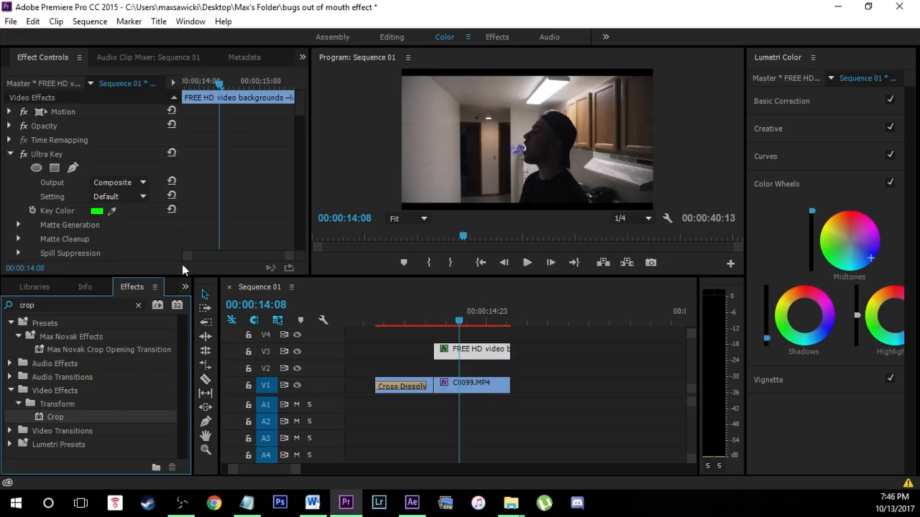
{"action": "left_click_drag", "start_coordinate": [299, 115], "coordinate": [304, 250]}
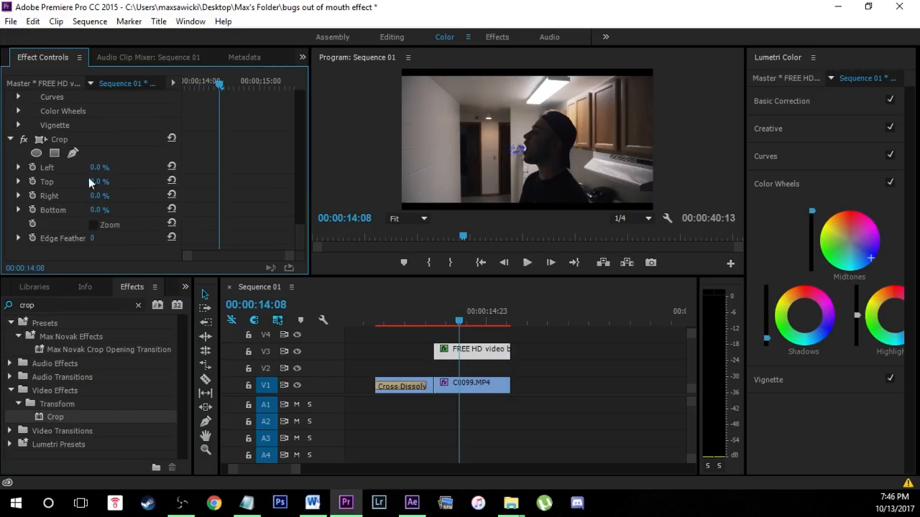
Add a rectangular mask to the new Crop, move it over the man's face beside the mouth, and set Left to 100%.
{"action": "left_click", "coordinate": [56, 153]}
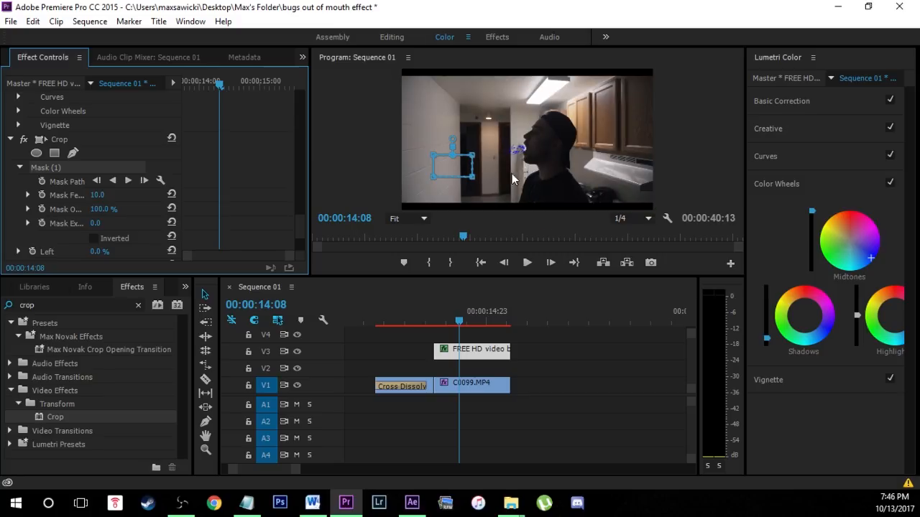
{"action": "left_click_drag", "start_coordinate": [459, 164], "coordinate": [544, 148]}
{"action": "left_click", "coordinate": [546, 146]}
{"action": "scroll", "coordinate": [265, 195], "scroll_direction": "down", "scroll_amount": 4}
{"action": "left_click_drag", "start_coordinate": [98, 198], "coordinate": [576, 334]}
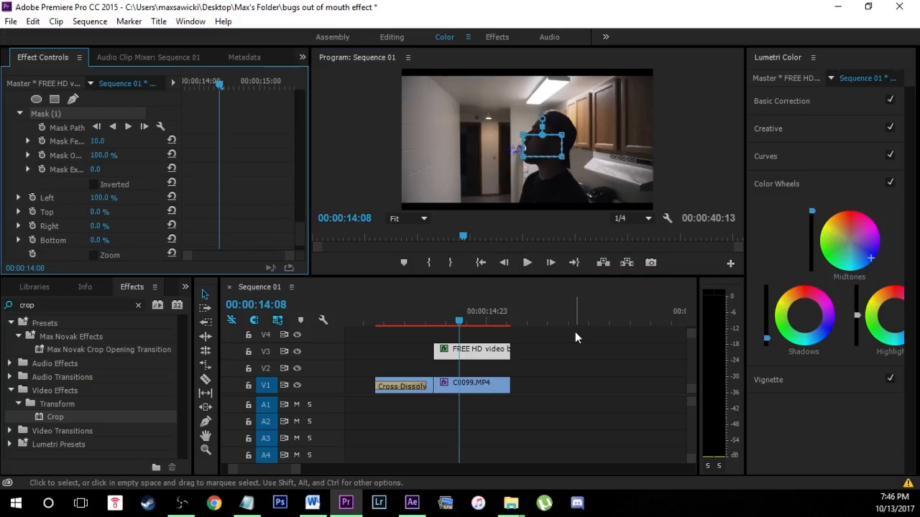
Adjust the feather of the new rectangular Crop mask to soften where the bugs meet the mouth.
{"action": "left_click", "coordinate": [28, 136]}
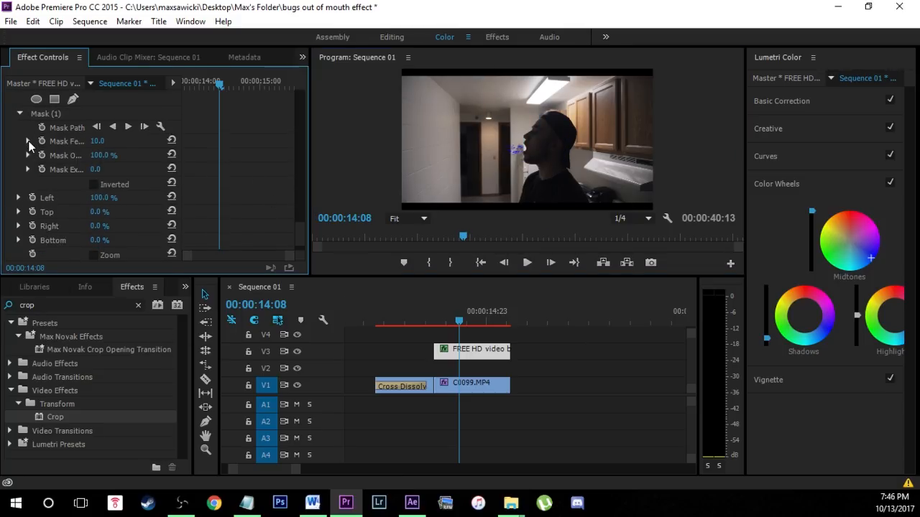
{"action": "left_click", "coordinate": [28, 141]}
{"action": "left_click_drag", "start_coordinate": [28, 168], "coordinate": [53, 167]}
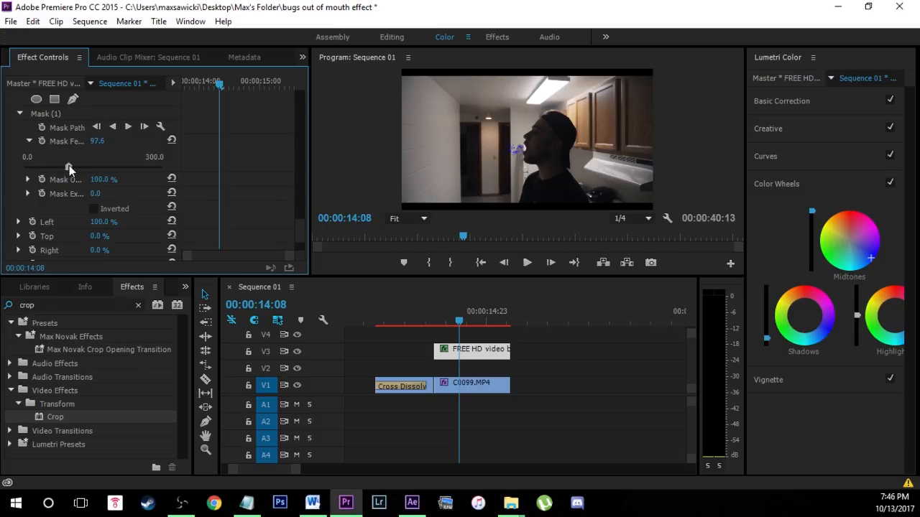
{"action": "left_click_drag", "start_coordinate": [111, 164], "coordinate": [136, 166]}
{"action": "left_click", "coordinate": [42, 167]}
Inspect the blue bugs at the mouth in an enlarged preview, move the playhead near the locust clip's start, and save the project.
{"action": "left_click", "coordinate": [525, 167]}
{"action": "key", "text": "grave"}
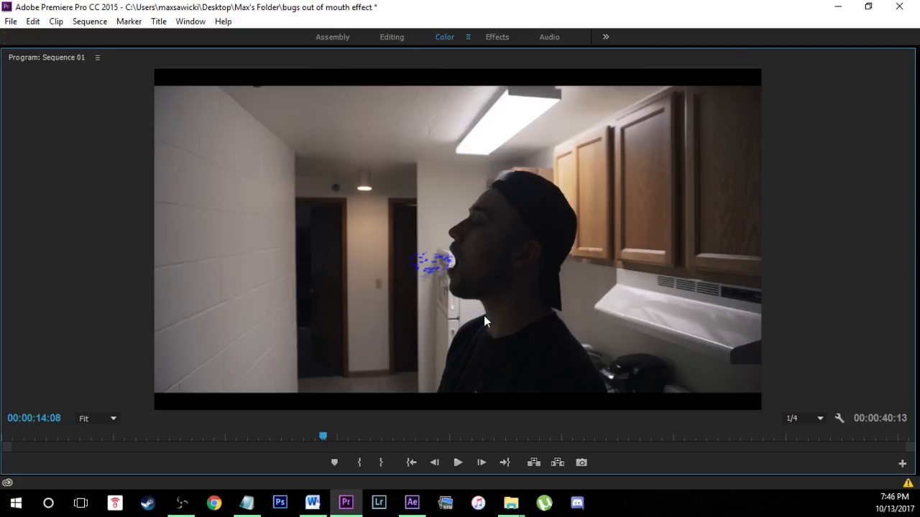
{"action": "key", "text": "grave"}
{"action": "key", "text": "grave"}
{"action": "key", "text": "grave"}
{"action": "left_click_drag", "start_coordinate": [459, 319], "coordinate": [435, 316]}
{"action": "left_click", "coordinate": [11, 21]}
{"action": "left_click", "coordinate": [44, 120]}
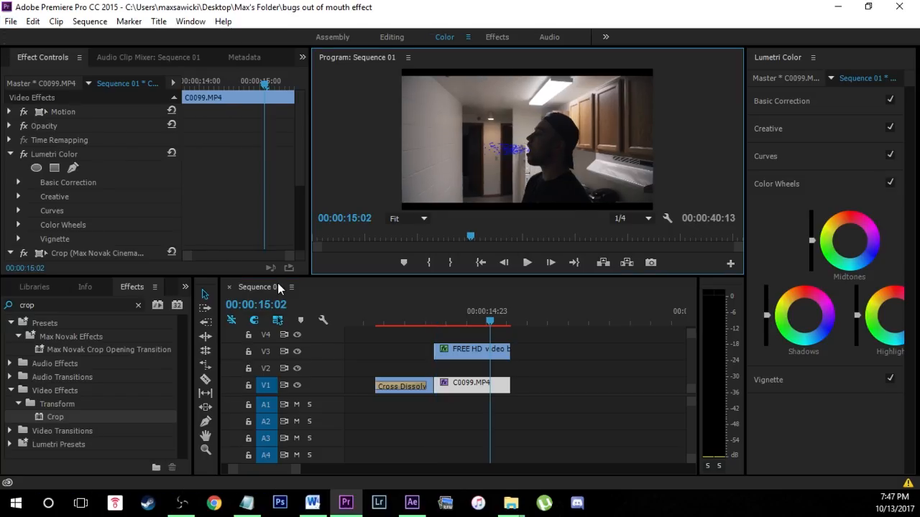
Apply the Max Novak Trippy Hue Cycle preset to the locust clip and play back the shot.
{"action": "left_click", "coordinate": [138, 305]}
{"action": "type", "text": "max"}
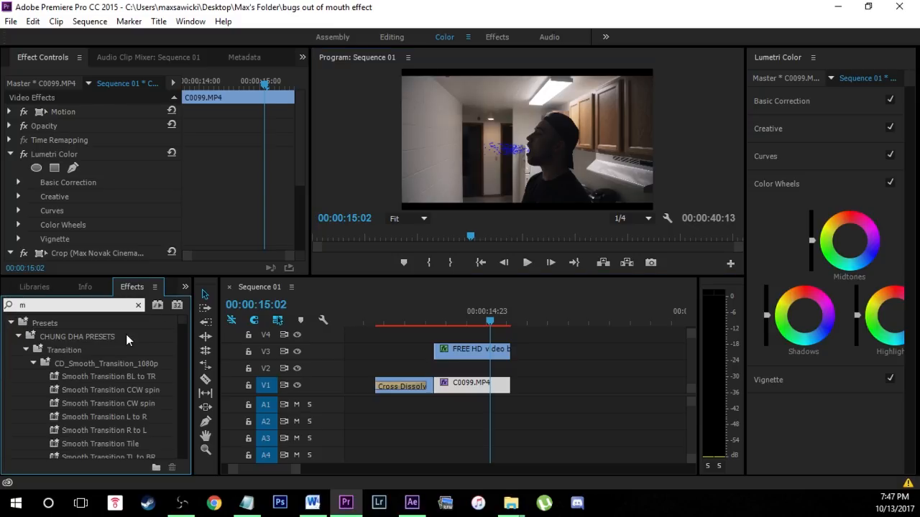
{"action": "scroll", "coordinate": [103, 399], "scroll_direction": "down", "scroll_amount": 8}
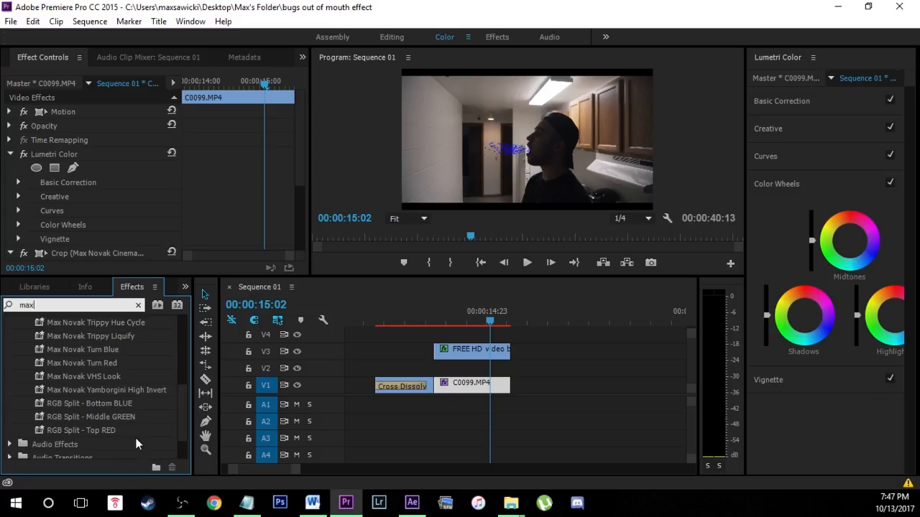
{"action": "scroll", "coordinate": [115, 440], "scroll_direction": "up", "scroll_amount": 2}
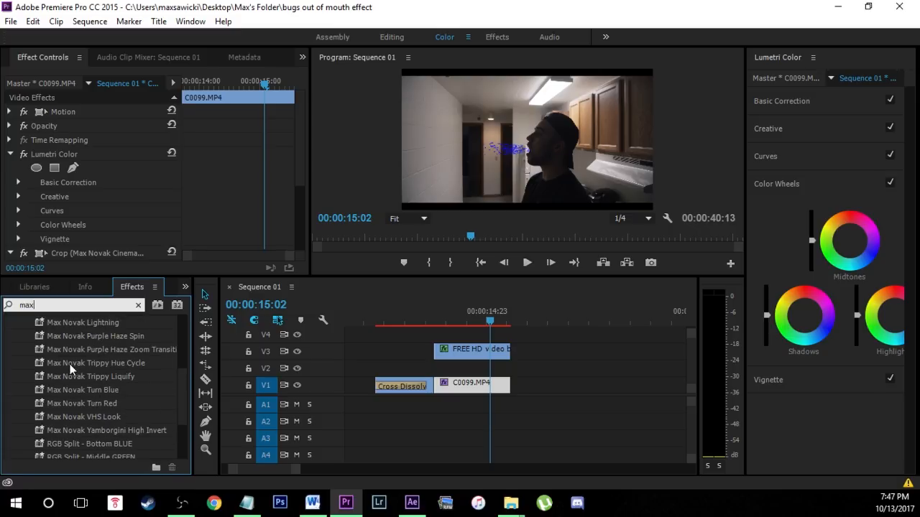
{"action": "left_click_drag", "start_coordinate": [82, 363], "coordinate": [440, 323]}
{"action": "left_click", "coordinate": [472, 323]}
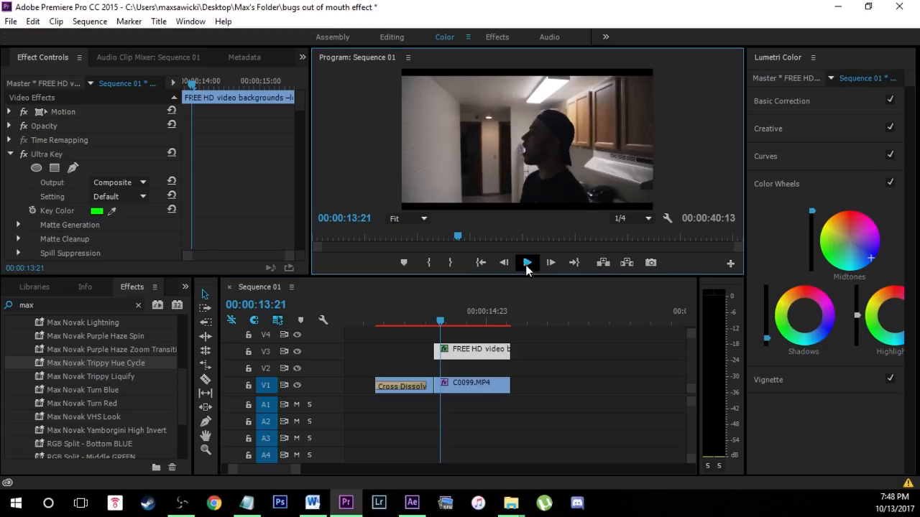
{"action": "left_click", "coordinate": [526, 264]}
{"action": "left_click", "coordinate": [526, 264]}
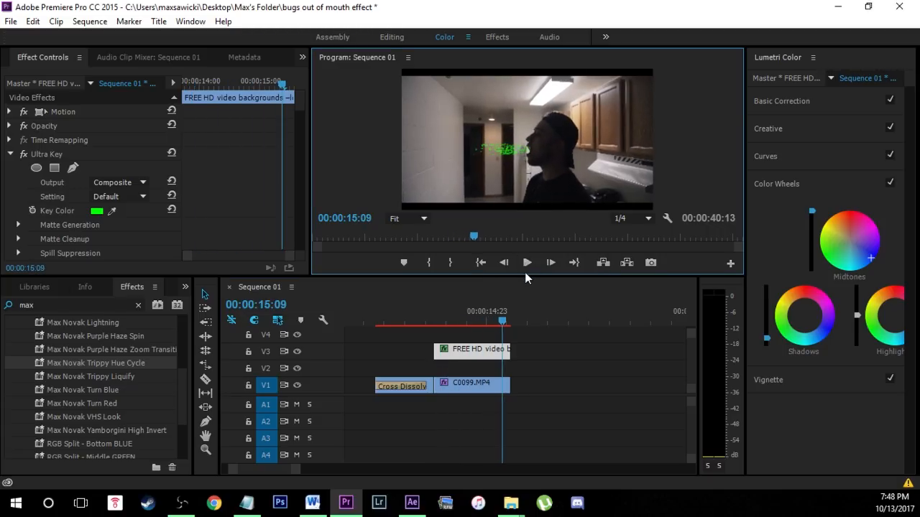
Move to 00:00:15:08 and adjust the inverted Crop mask's path at the man's mouth, keyframing it there.
{"action": "left_click_drag", "start_coordinate": [503, 320], "coordinate": [493, 320]}
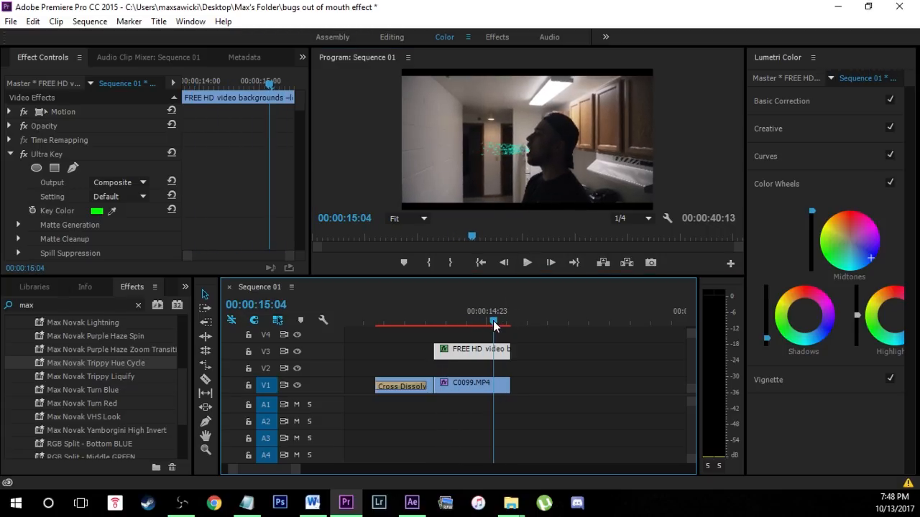
{"action": "key", "text": "Right"}
{"action": "key", "text": "Right"}
{"action": "key", "text": "Right"}
{"action": "key", "text": "Right"}
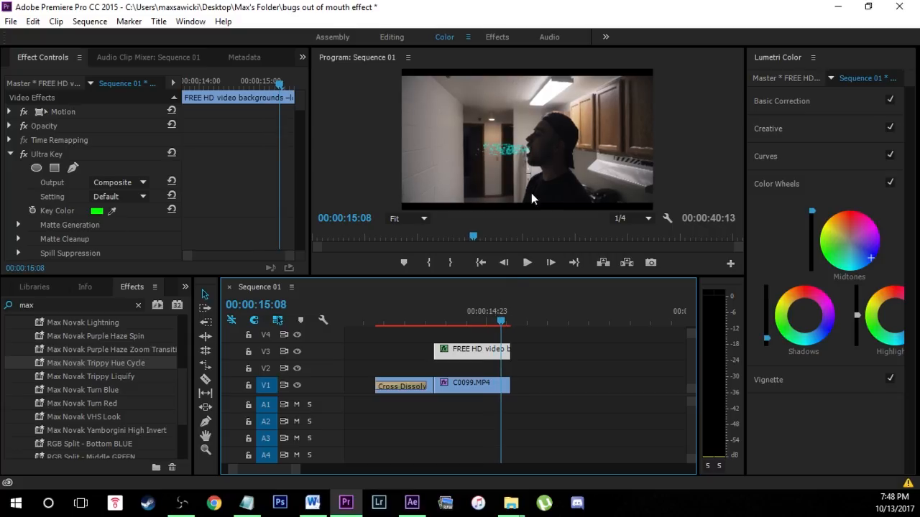
{"action": "left_click", "coordinate": [529, 150]}
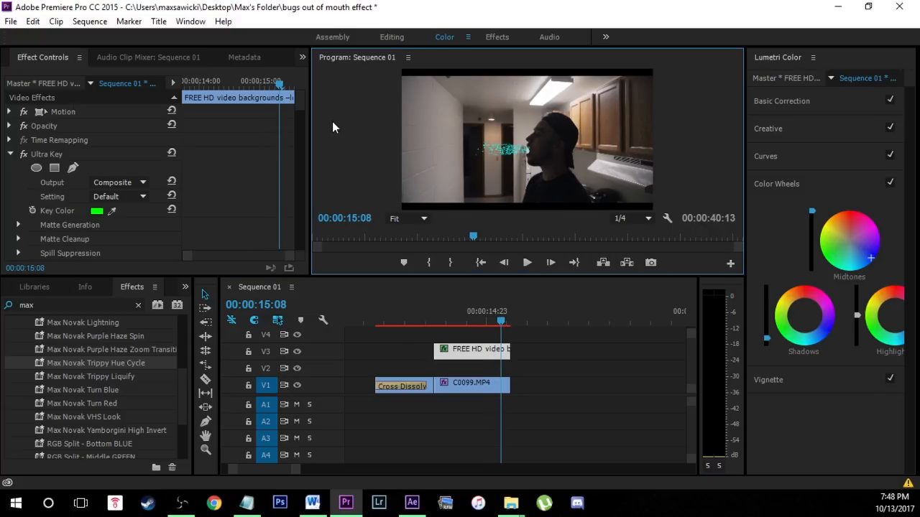
{"action": "left_click", "coordinate": [298, 108]}
{"action": "scroll", "coordinate": [298, 111], "scroll_direction": "down", "scroll_amount": 5}
{"action": "left_click", "coordinate": [46, 106]}
{"action": "key", "text": "grave"}
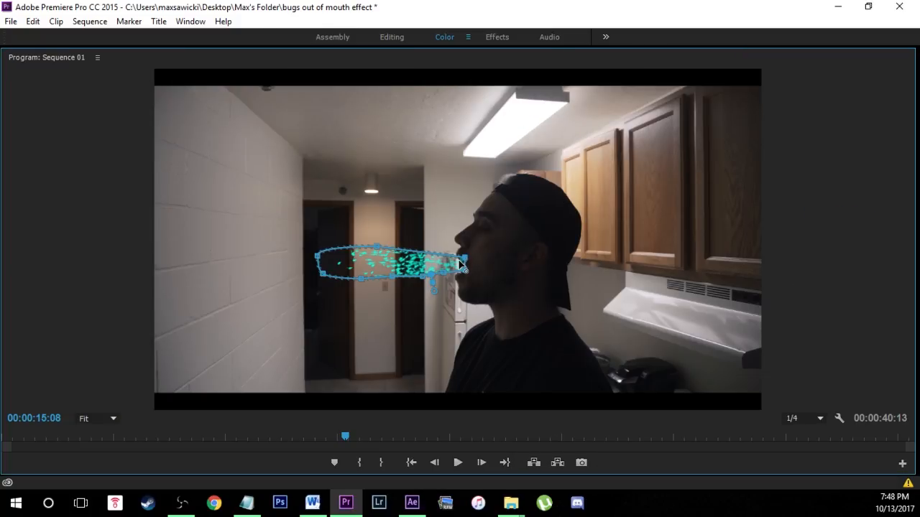
{"action": "left_click_drag", "start_coordinate": [460, 261], "coordinate": [458, 263]}
{"action": "key", "text": "grave"}
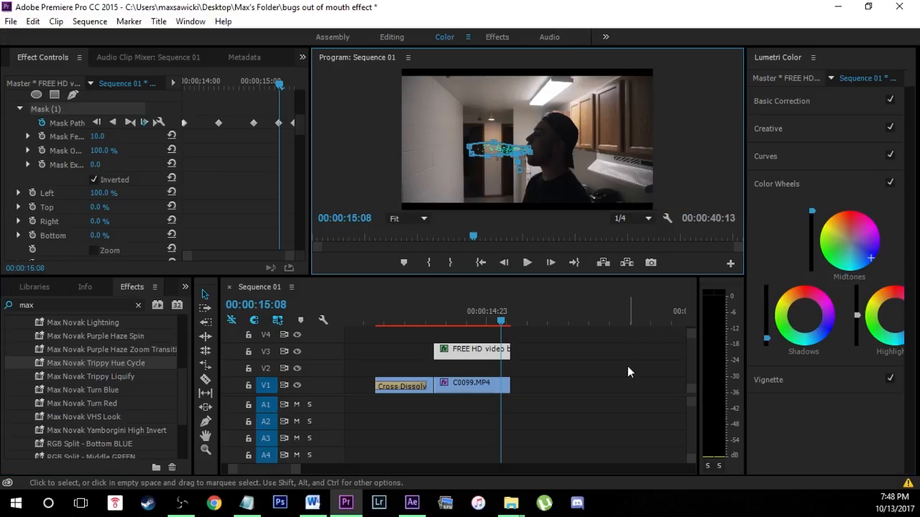
Deselect the locust clip and save the project.
{"action": "left_click", "coordinate": [617, 364]}
{"action": "left_click", "coordinate": [10, 20]}
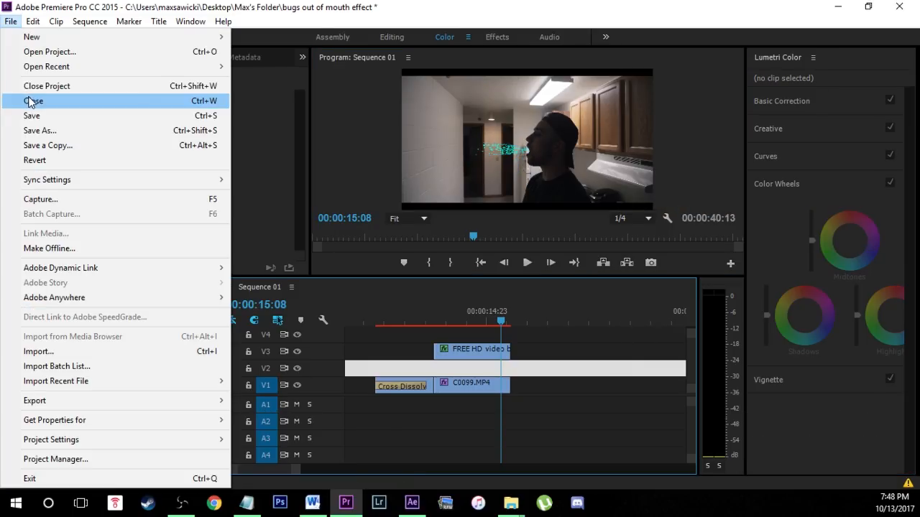
{"action": "left_click", "coordinate": [29, 117]}
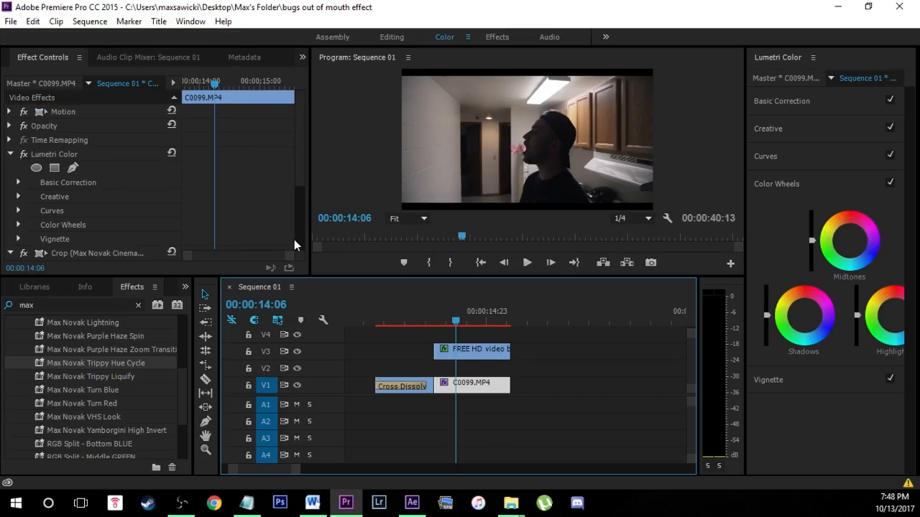
Replace the C0099.MP4 clip on V1 with a linked After Effects composition and show its whole frame in After Effects.
{"action": "mouse_move", "coordinate": [458, 315]}
{"action": "left_mouse_down"}
{"action": "mouse_move", "coordinate": [490, 325]}
{"action": "mouse_move", "coordinate": [446, 330]}
{"action": "mouse_move", "coordinate": [461, 327]}
{"action": "left_mouse_up"}
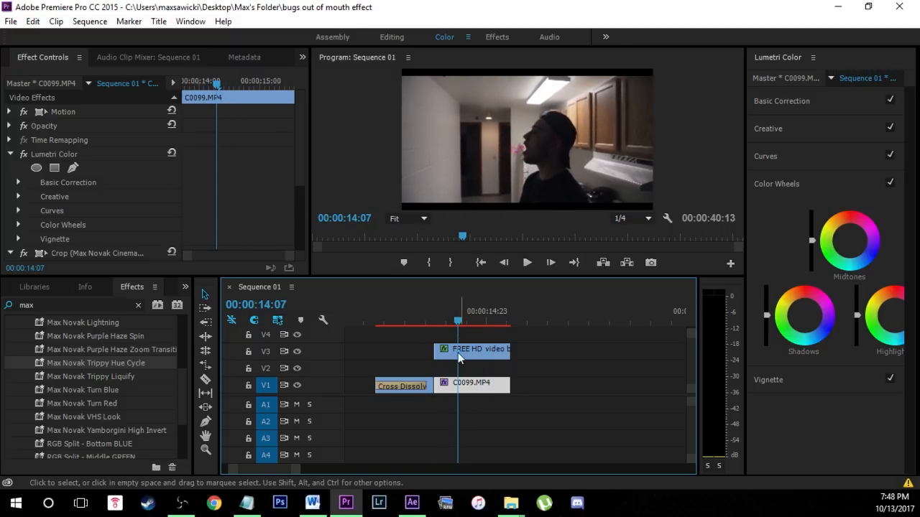
{"action": "right_click", "coordinate": [473, 390]}
{"action": "left_click", "coordinate": [408, 358]}
{"action": "left_click", "coordinate": [482, 388]}
{"action": "right_click", "coordinate": [474, 390]}
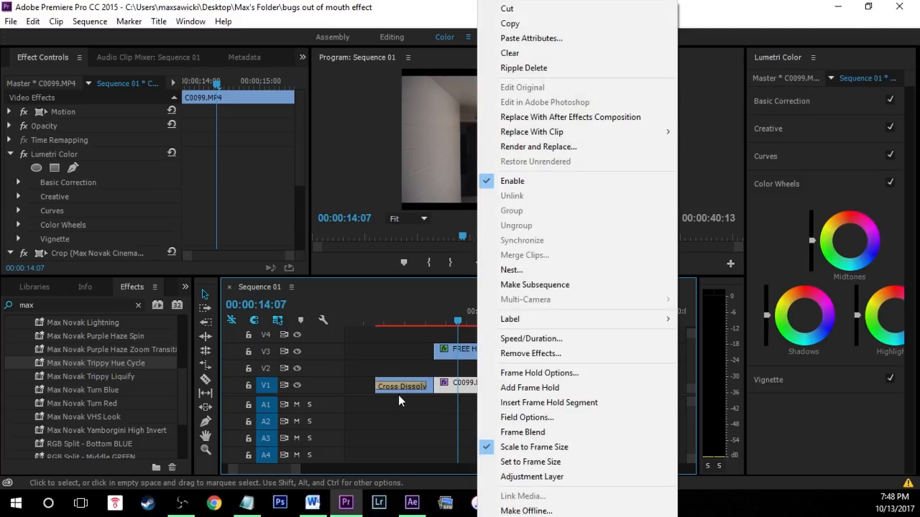
{"action": "left_click", "coordinate": [559, 118]}
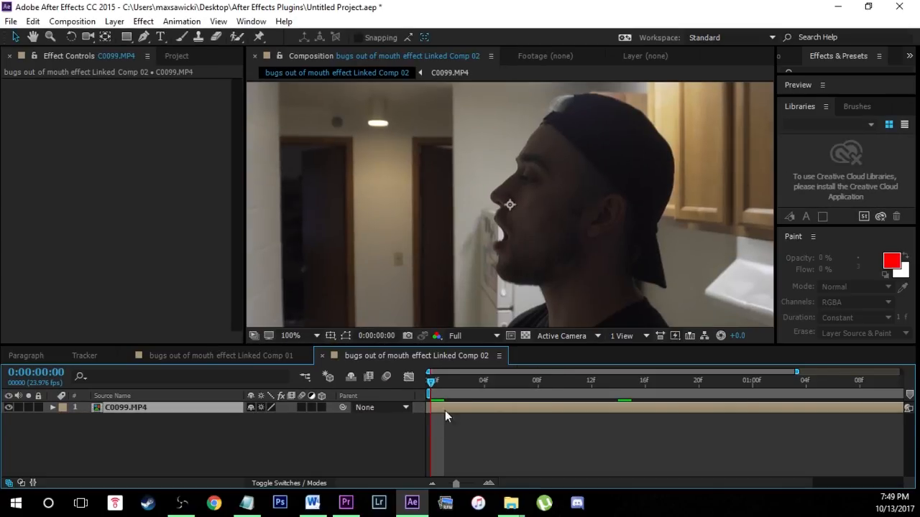
{"action": "scroll", "coordinate": [582, 259], "scroll_direction": "down", "scroll_amount": 4}
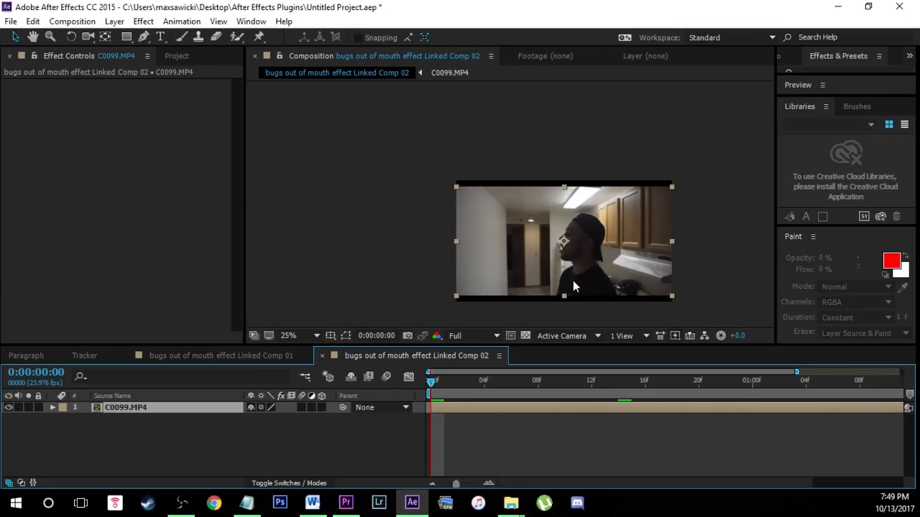
Move to 0:00:00:17 and apply the Liquify effect to the C0099.MP4 layer.
{"action": "scroll", "coordinate": [589, 277], "scroll_direction": "up", "scroll_amount": 2}
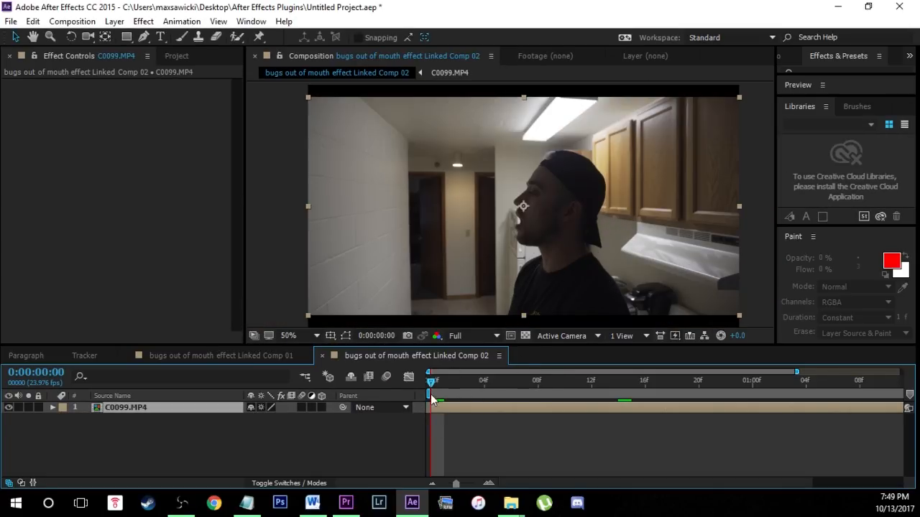
{"action": "left_click_drag", "start_coordinate": [432, 385], "coordinate": [658, 394]}
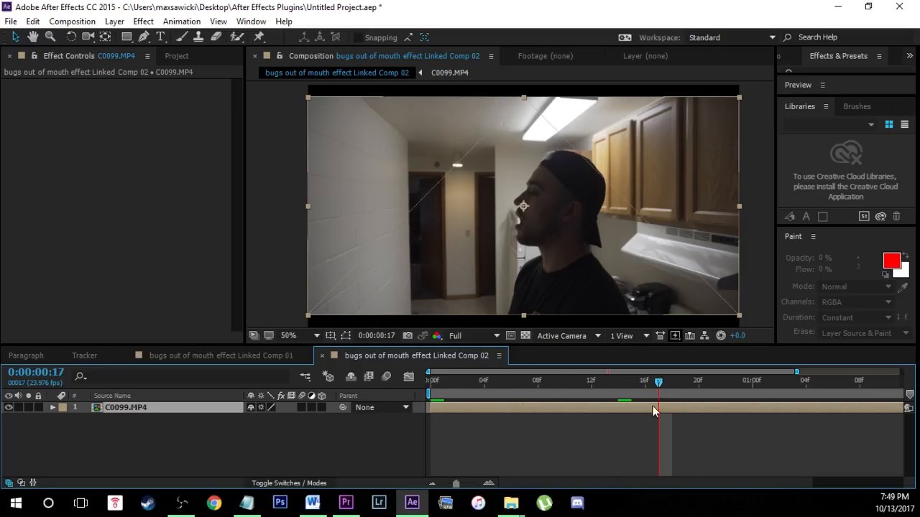
{"action": "left_click", "coordinate": [143, 20]}
{"action": "mouse_move", "coordinate": [263, 147]}
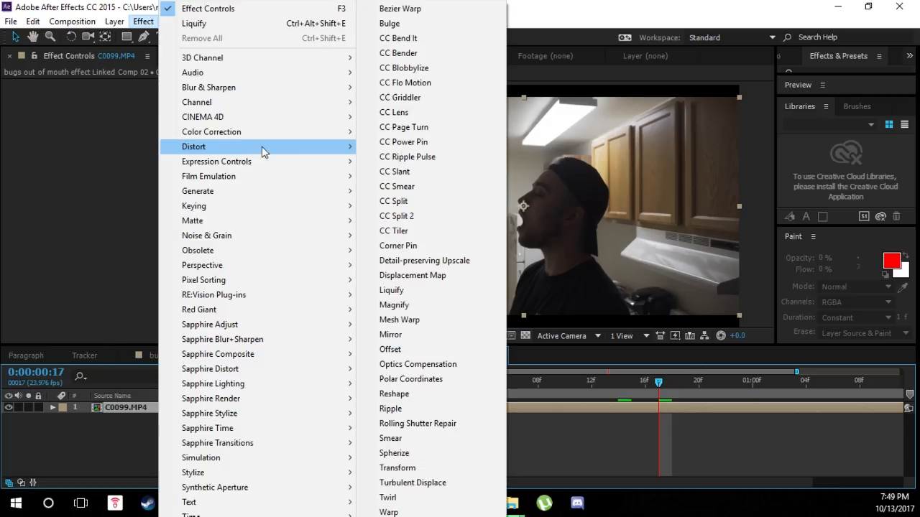
{"action": "left_click", "coordinate": [410, 291]}
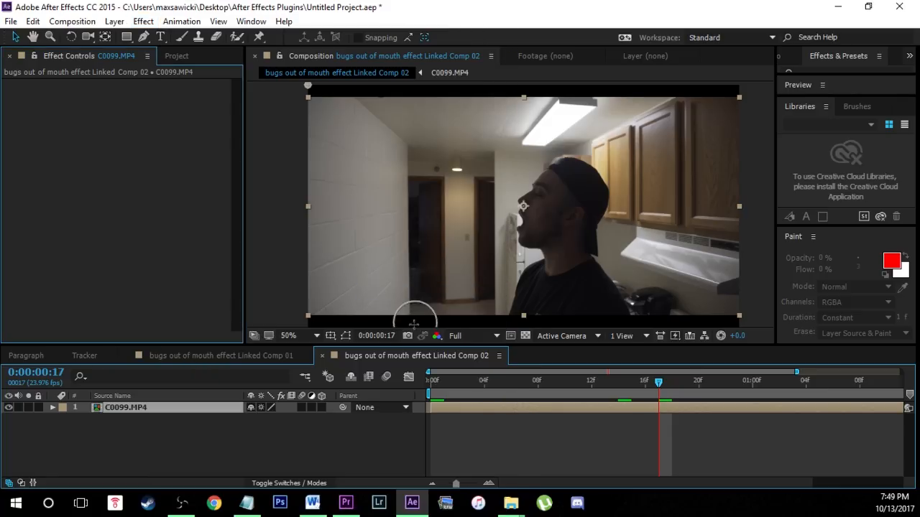
Enlarge the man's open mouth with Liquify's Bloat tool at a brush size of 94.
{"action": "left_click", "coordinate": [40, 125]}
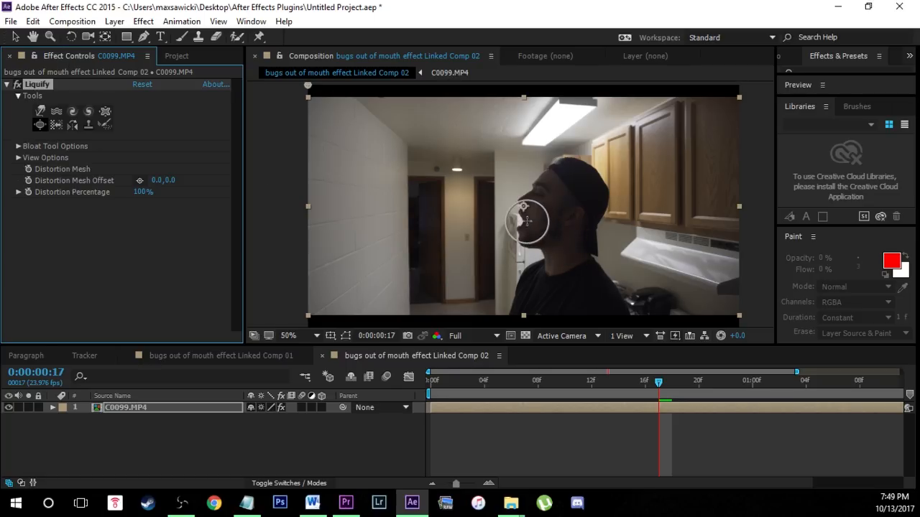
{"action": "left_click", "coordinate": [18, 146]}
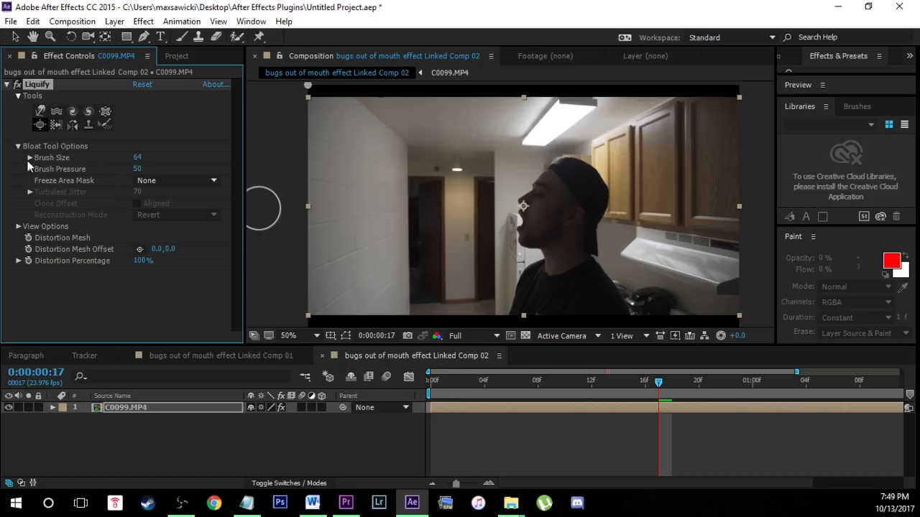
{"action": "left_click", "coordinate": [30, 157]}
{"action": "left_click_drag", "start_coordinate": [66, 179], "coordinate": [76, 179]}
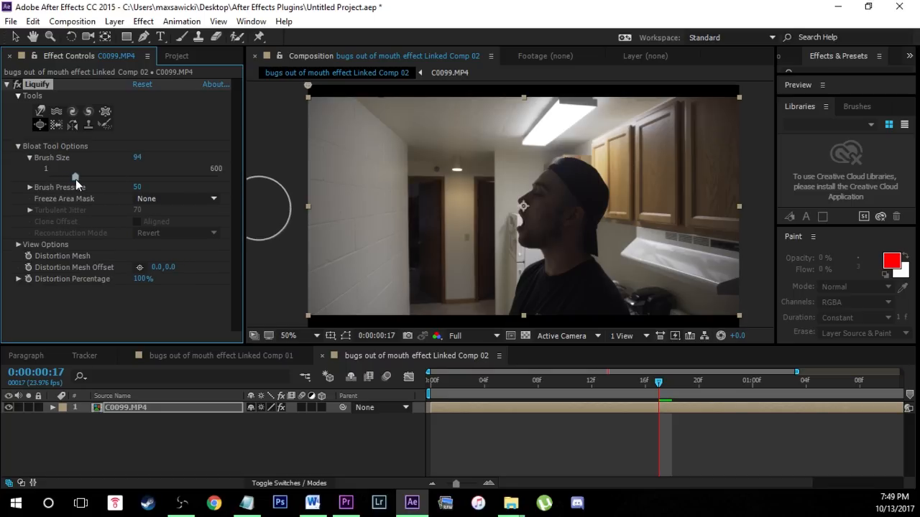
{"action": "mouse_move", "coordinate": [531, 216]}
{"action": "left_mouse_down"}
{"action": "mouse_move", "coordinate": [524, 226]}
{"action": "mouse_move", "coordinate": [535, 237]}
{"action": "mouse_move", "coordinate": [509, 216]}
{"action": "mouse_move", "coordinate": [519, 222]}
{"action": "left_mouse_up"}
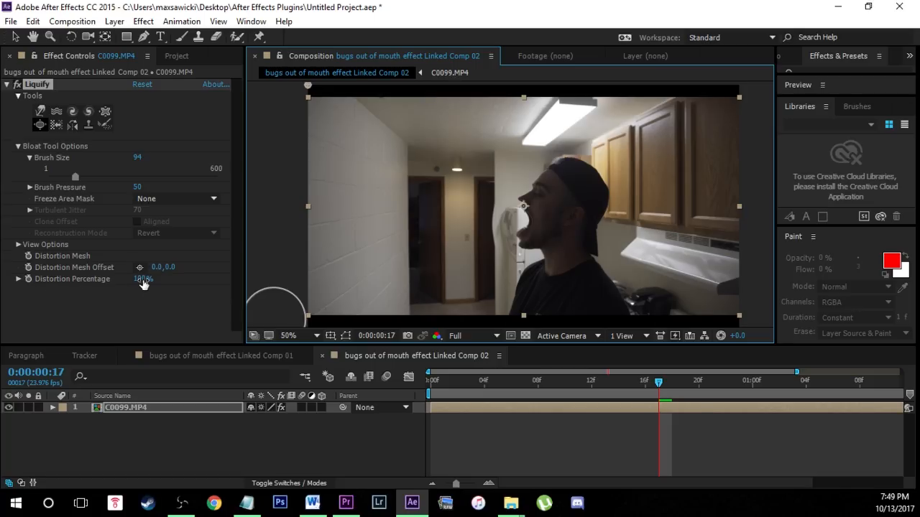
Keyframe Liquify's Distortion Percentage at 100% on the current frame and at 0% on 0:00:00:00.
{"action": "left_click", "coordinate": [28, 279]}
{"action": "left_click", "coordinate": [638, 385]}
{"action": "left_click_drag", "start_coordinate": [637, 386], "coordinate": [431, 385]}
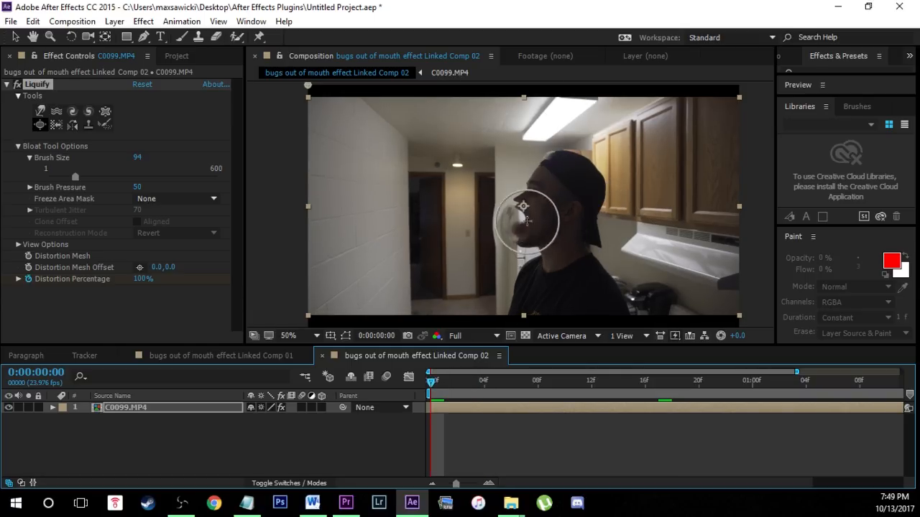
{"action": "left_click_drag", "start_coordinate": [143, 280], "coordinate": [43, 281]}
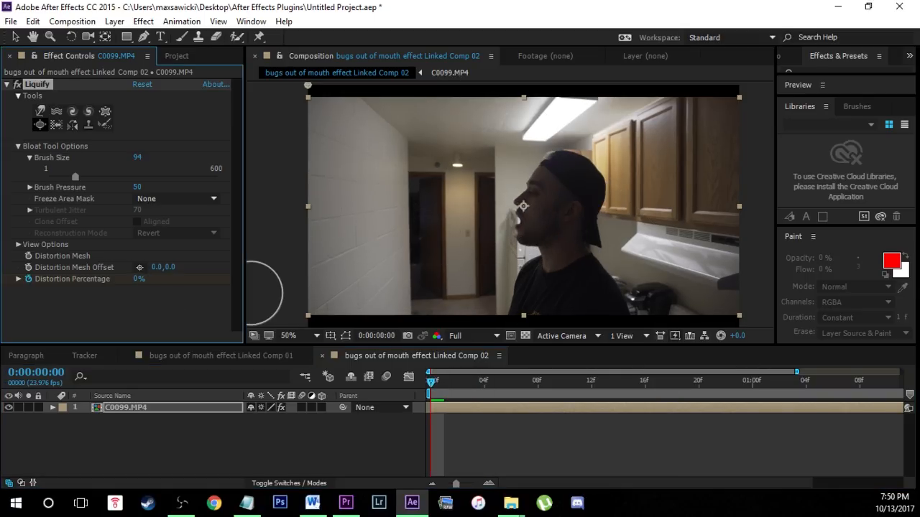
Set Liquify's Distortion Percentage to 0% at 0:00:01:20 near the end of the clip.
{"action": "left_click", "coordinate": [435, 383]}
{"action": "key", "text": "space"}
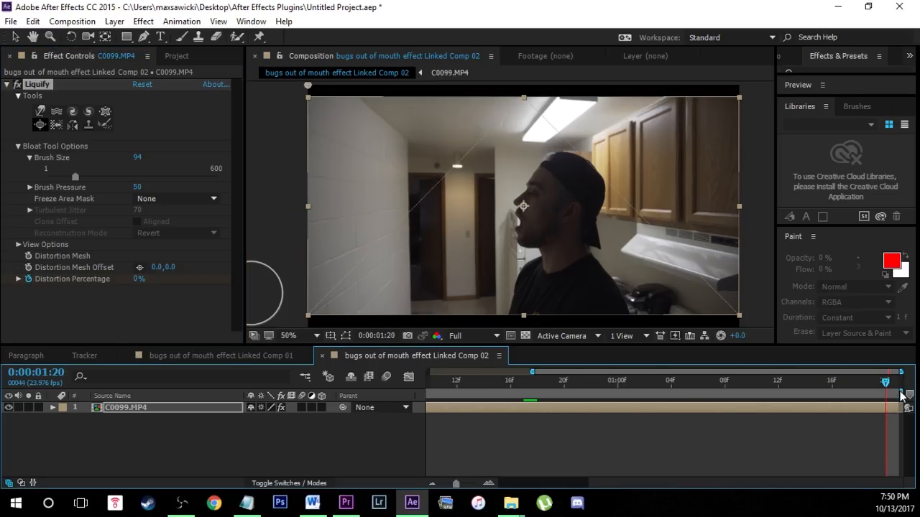
{"action": "left_click_drag", "start_coordinate": [143, 279], "coordinate": [71, 280]}
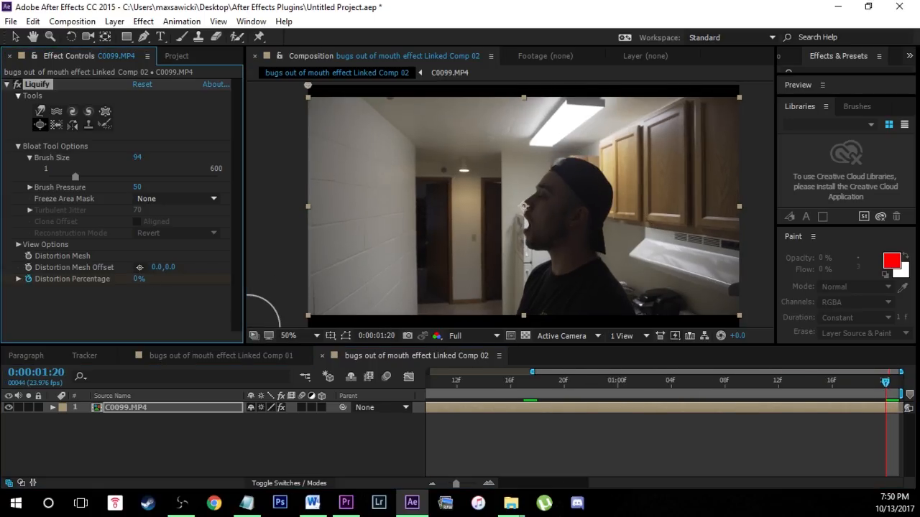
Save the After Effects project and switch to Premiere Pro.
{"action": "left_click", "coordinate": [11, 21]}
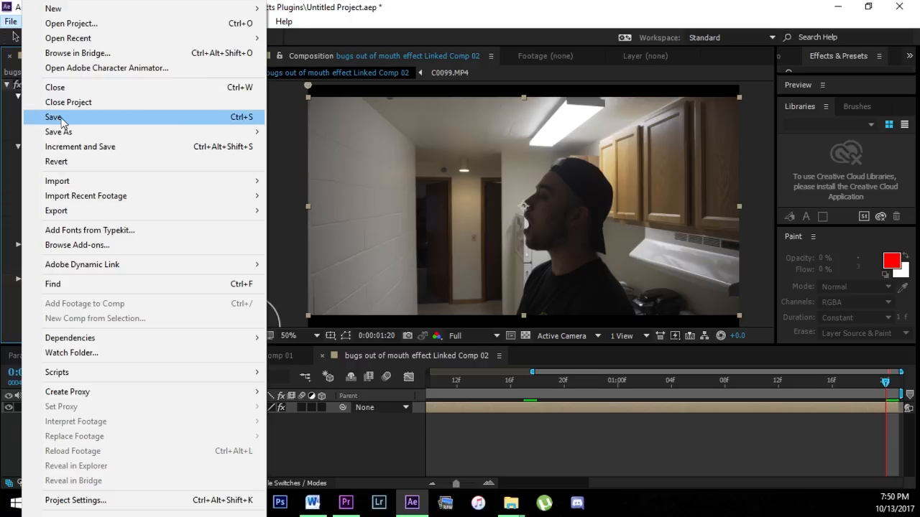
{"action": "left_click", "coordinate": [43, 117]}
{"action": "left_click", "coordinate": [345, 502]}
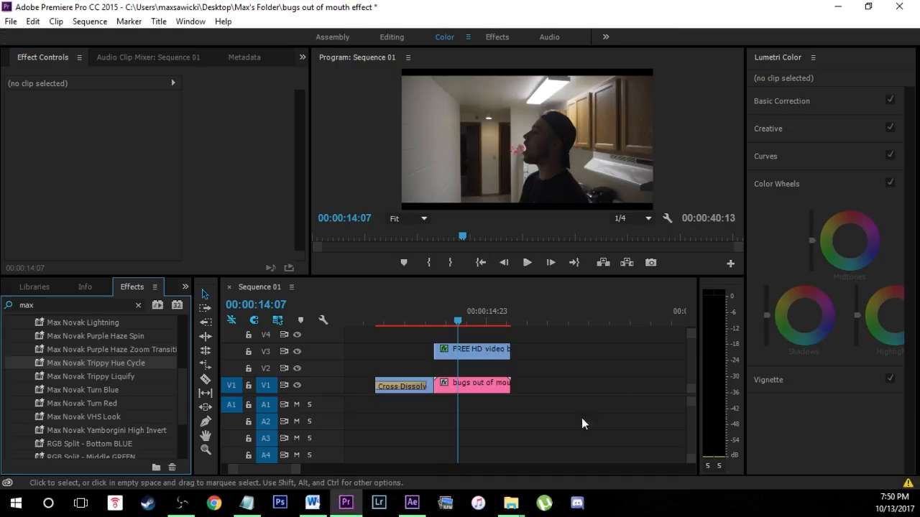
Move the sequence playhead to 00:00:14:00 and save the Premiere Pro project.
{"action": "left_click_drag", "start_coordinate": [475, 314], "coordinate": [447, 322]}
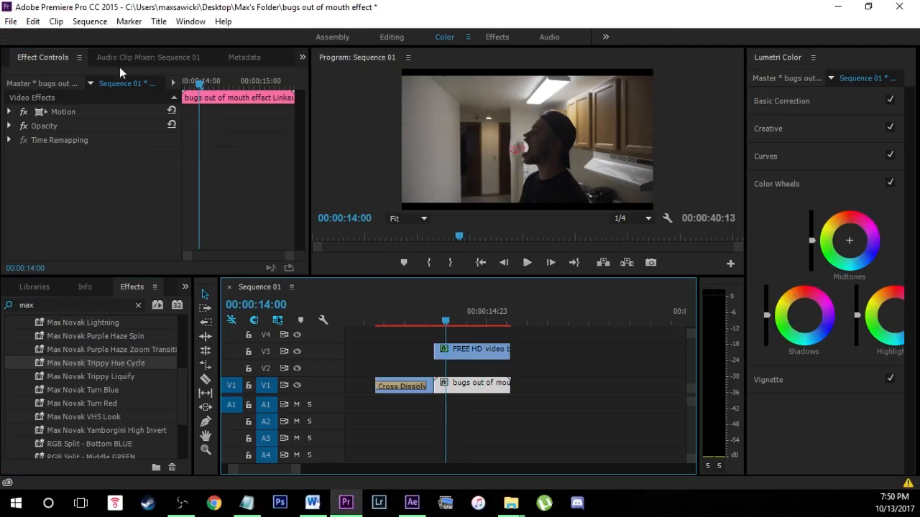
{"action": "left_click", "coordinate": [11, 21]}
{"action": "left_click", "coordinate": [32, 117]}
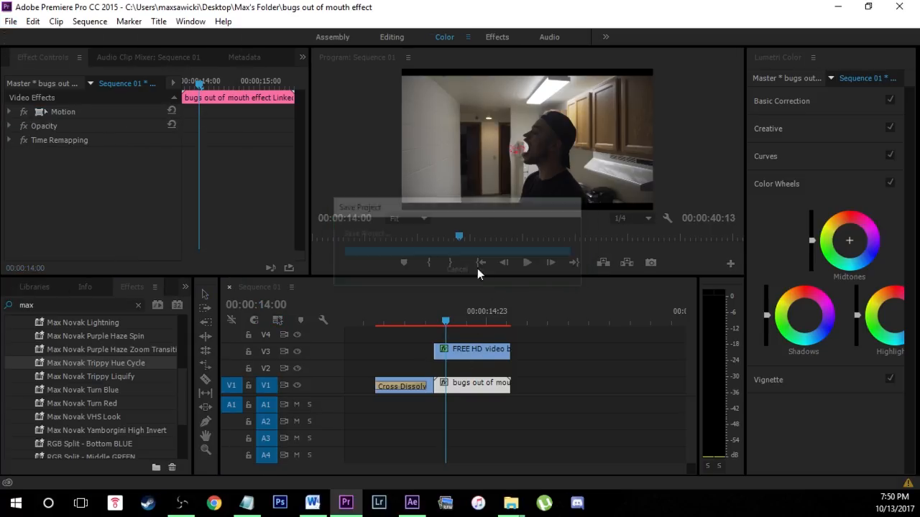
Play back the shot from 00:00:14:00 to check the enlarged mouth, then deselect the linked composition clip.
{"action": "left_click", "coordinate": [528, 263]}
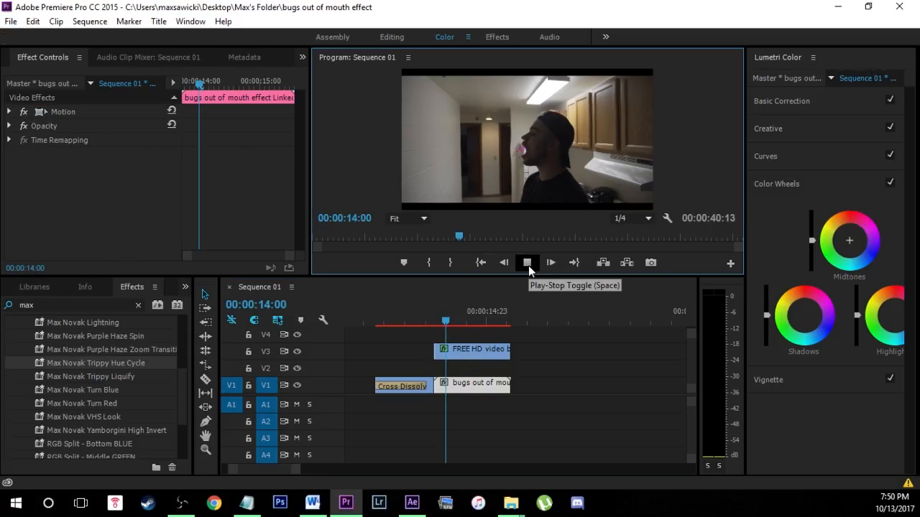
{"action": "left_click", "coordinate": [528, 266]}
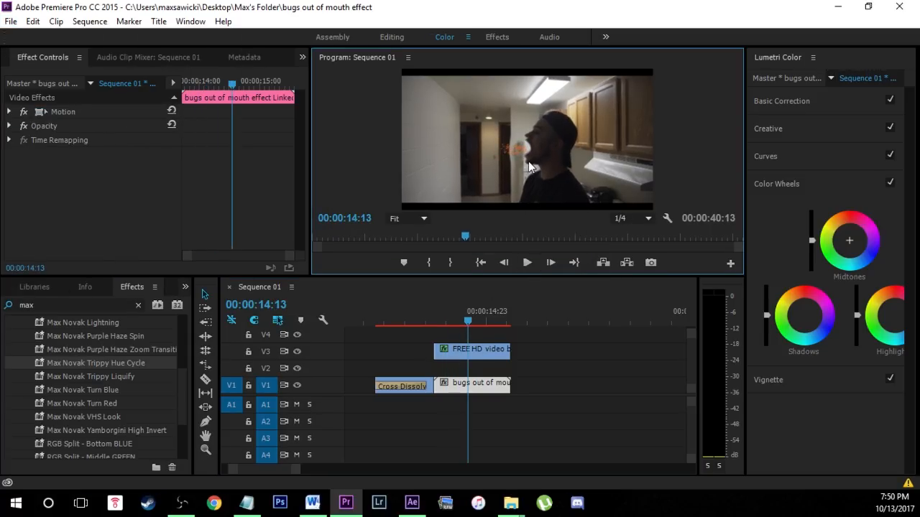
{"action": "left_click", "coordinate": [610, 382]}
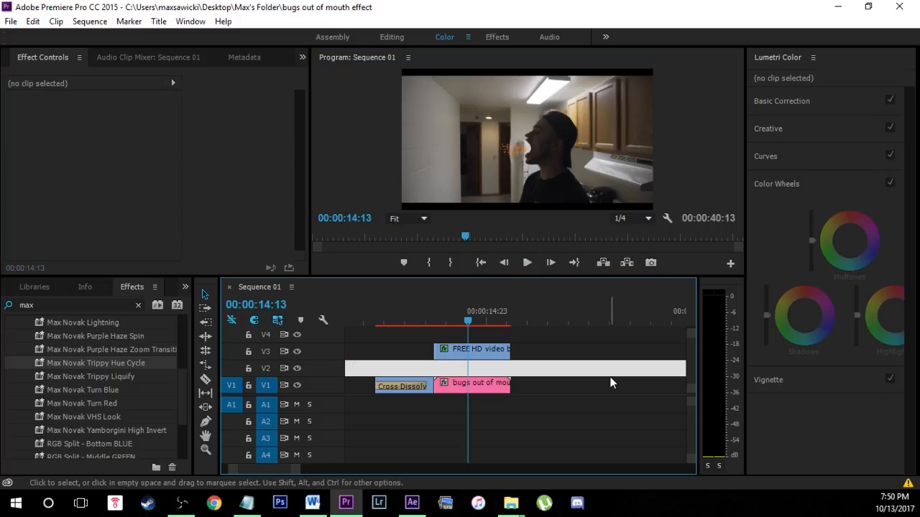